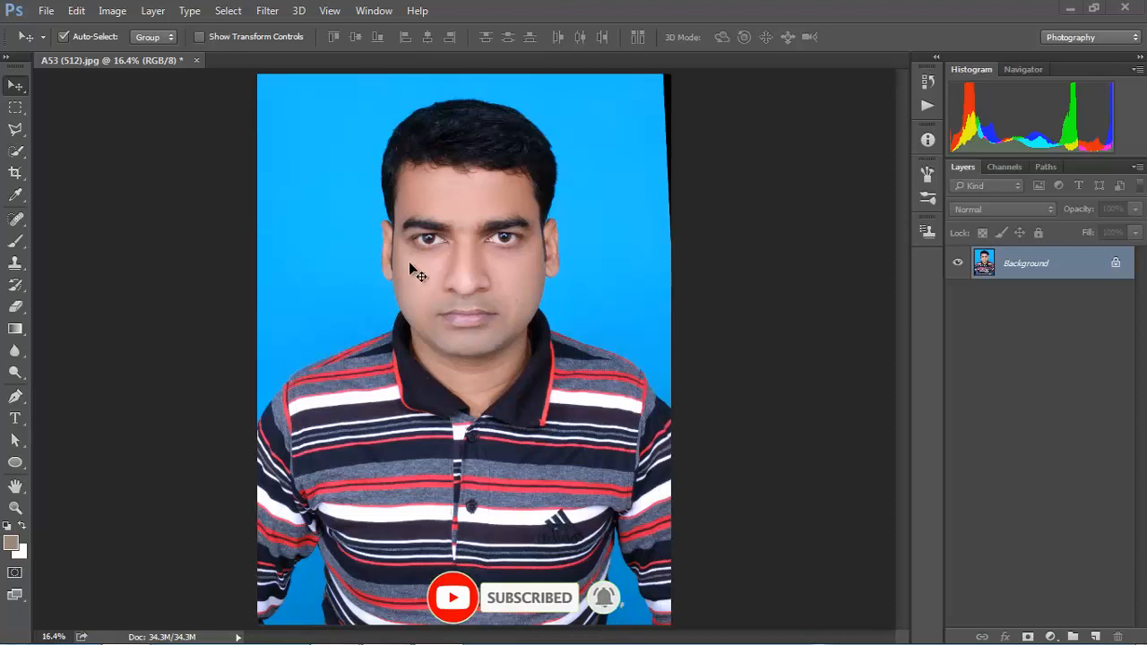
- Show the recorded actions list and create a new action set named Set 1
left_click(373, 10)
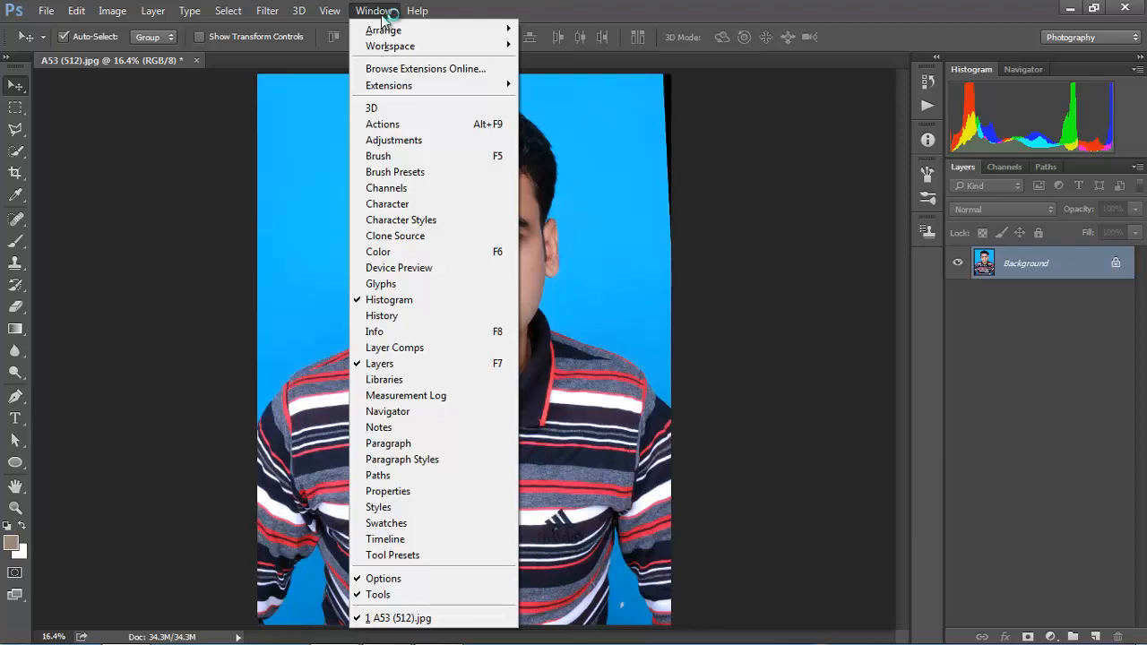
left_click(388, 127)
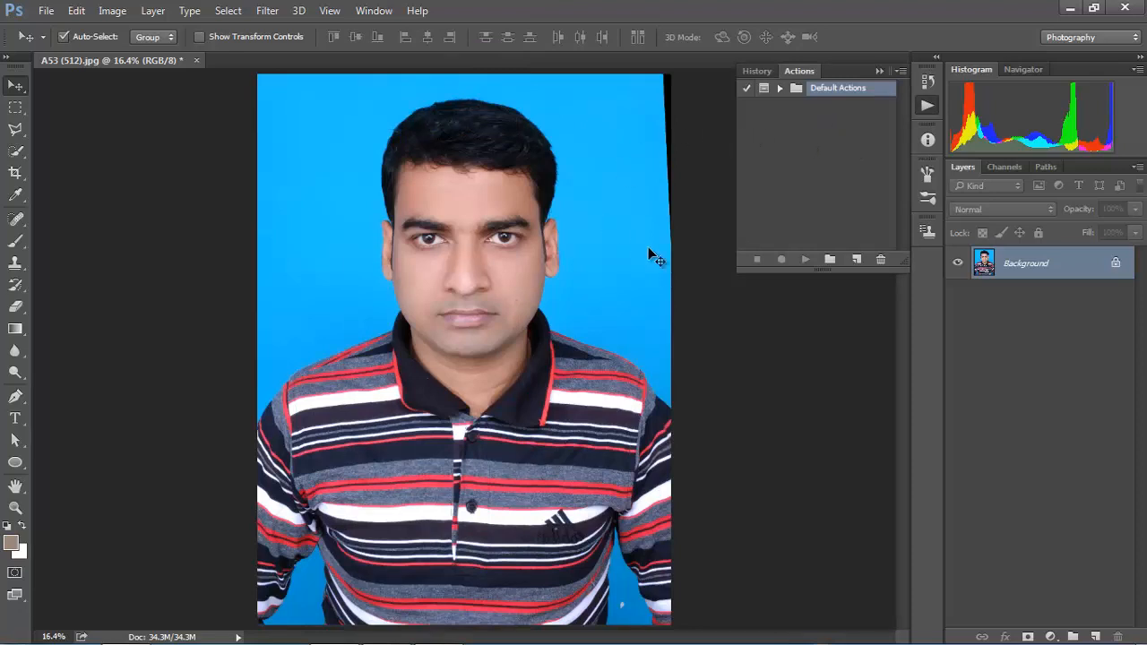
left_click(831, 262)
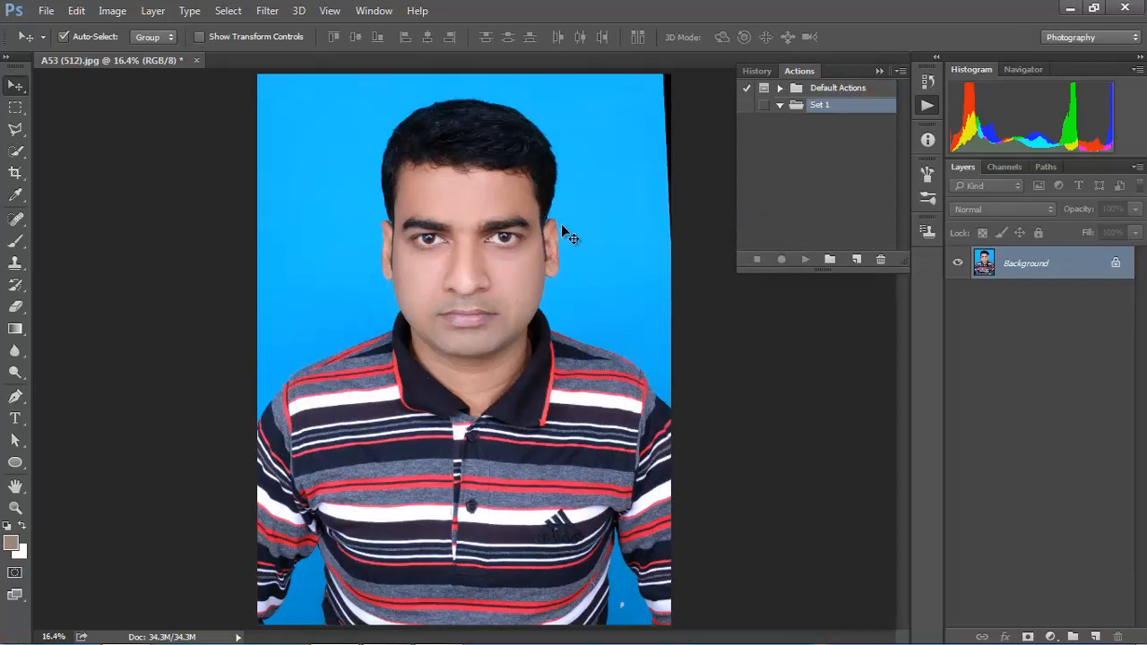
- Create the action "Action 2" in Set 1 with function key F2 and start recording it
left_click(857, 260)
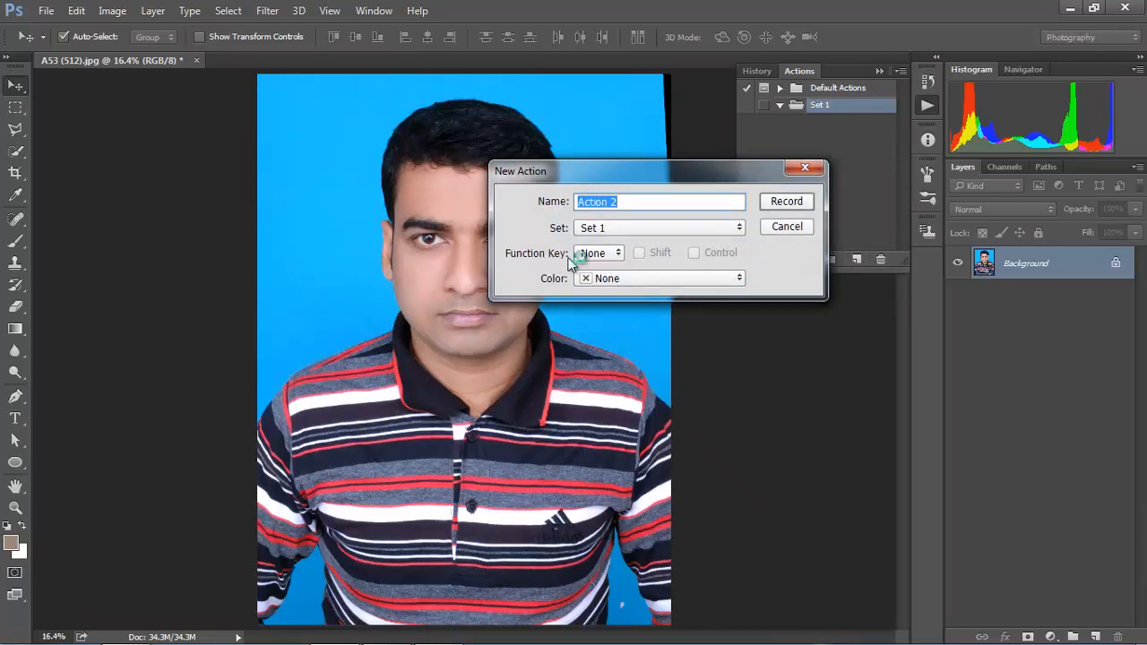
left_click(596, 254)
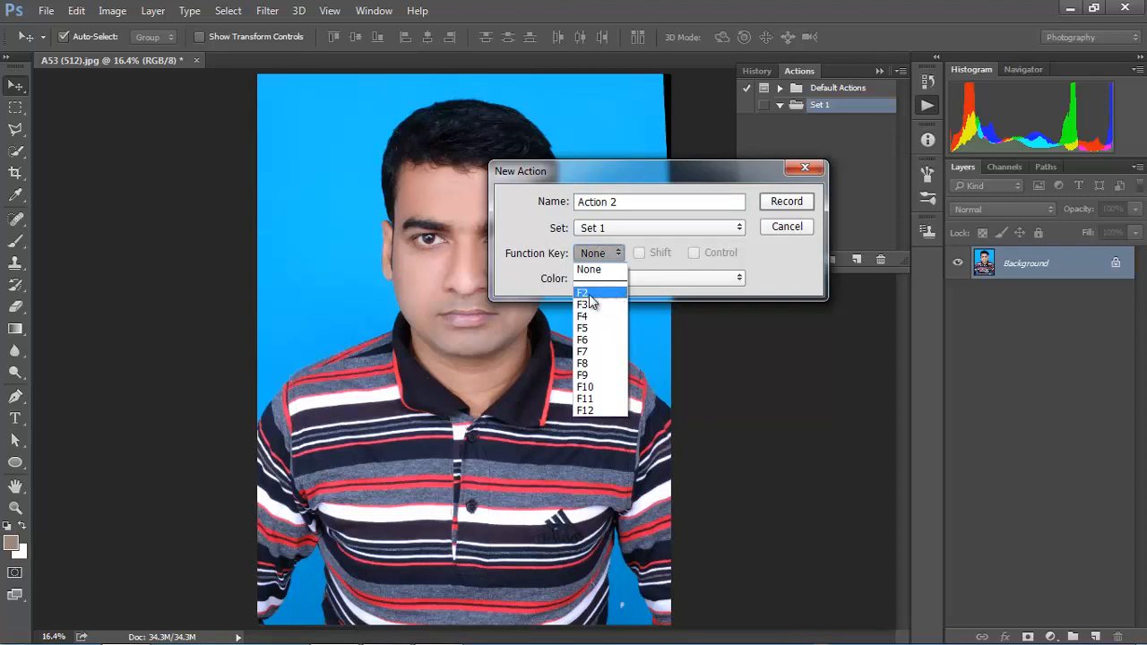
left_click(589, 294)
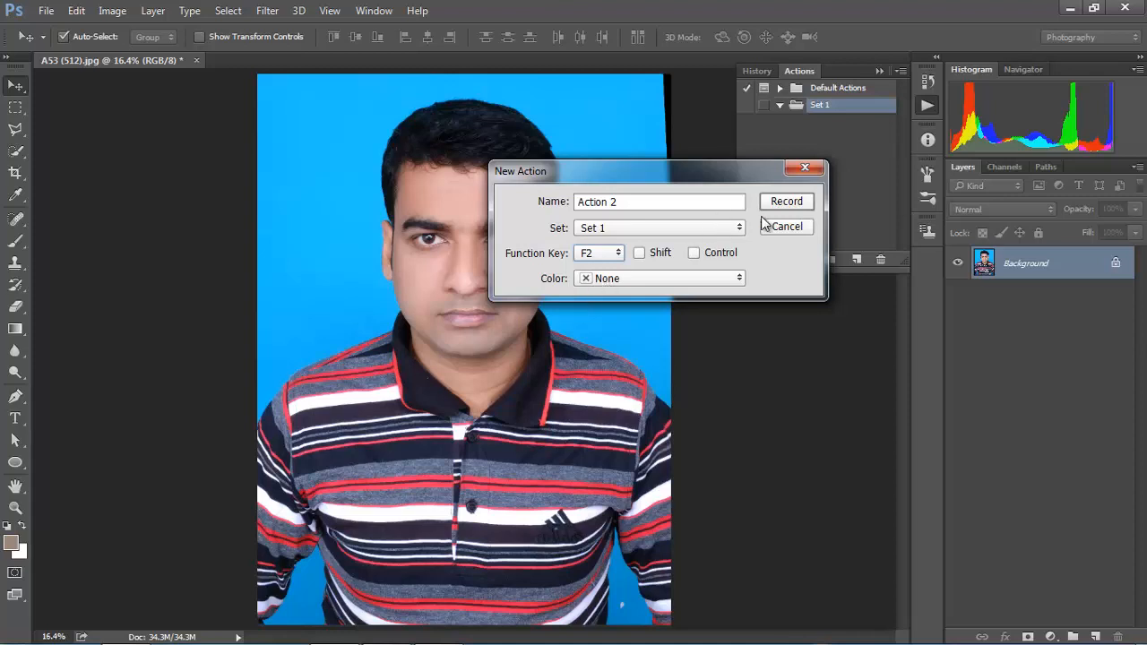
left_click(785, 203)
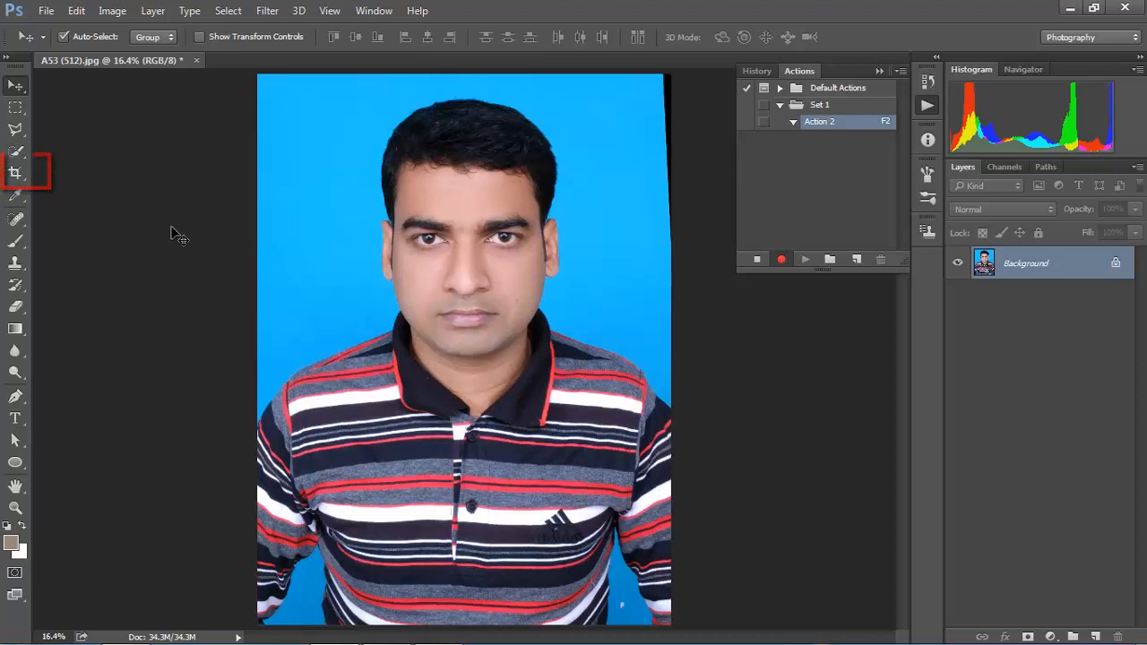
- Draw a W x H x Resolution crop frame of 4 cm by 5 cm at 300 px/in around the man's head and shoulders
left_click(12, 173)
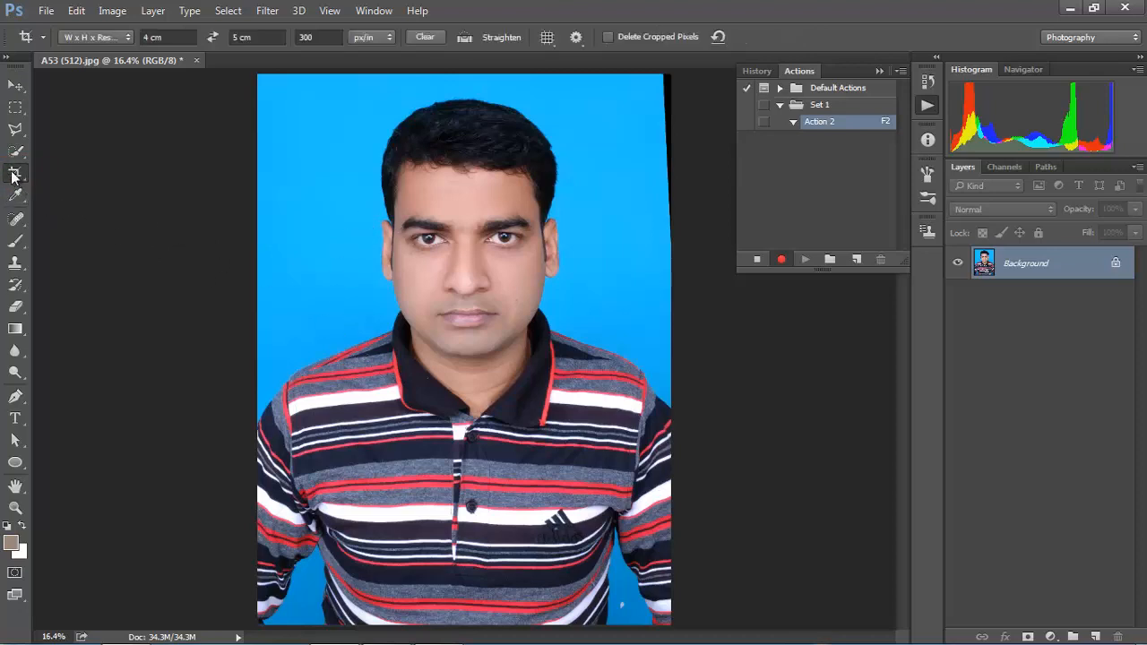
left_click(68, 38)
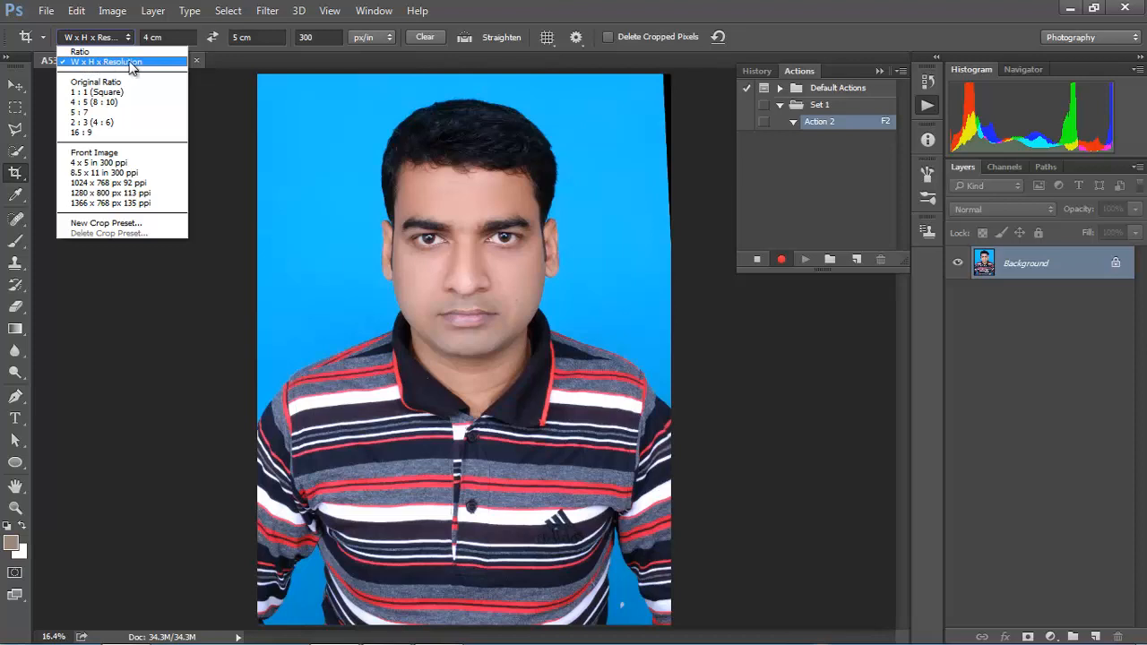
left_click(105, 63)
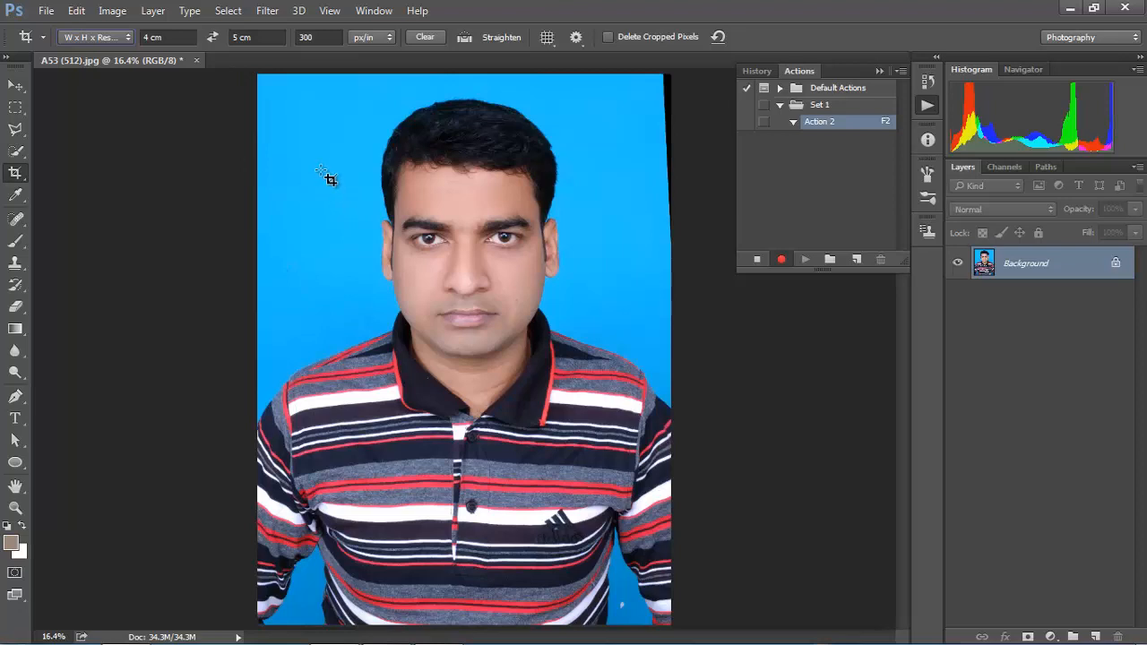
left_click_drag(289, 112, 798, 503)
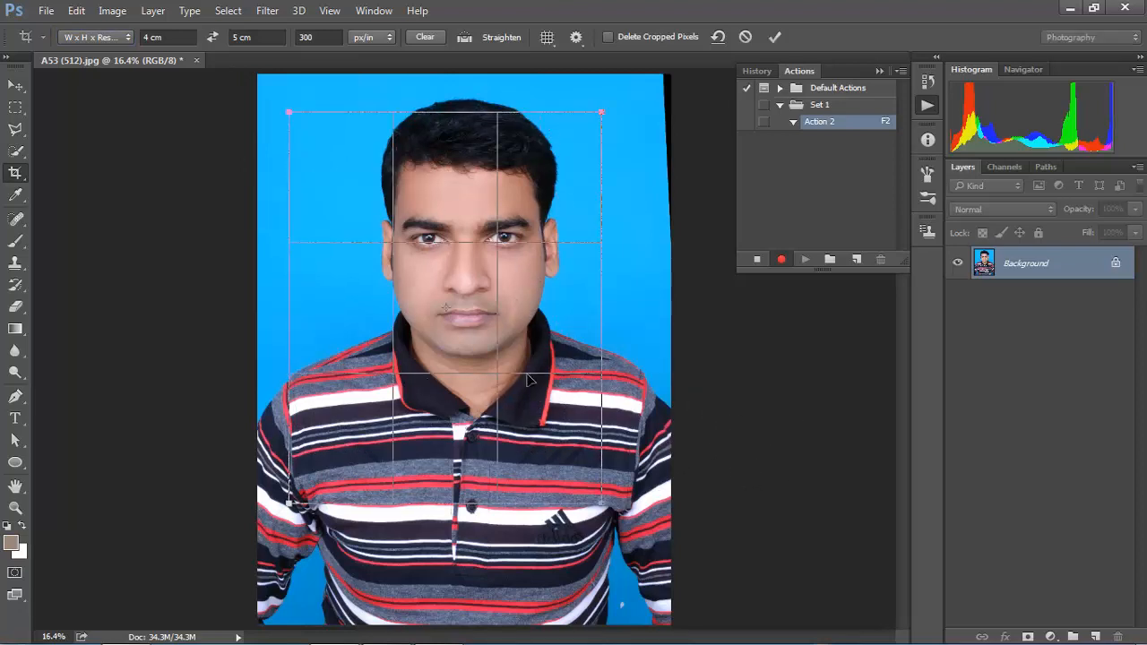
- Enlarge and reposition the crop frame so the head and shoulders are centred, and apply the crop
left_click_drag(473, 357, 499, 344)
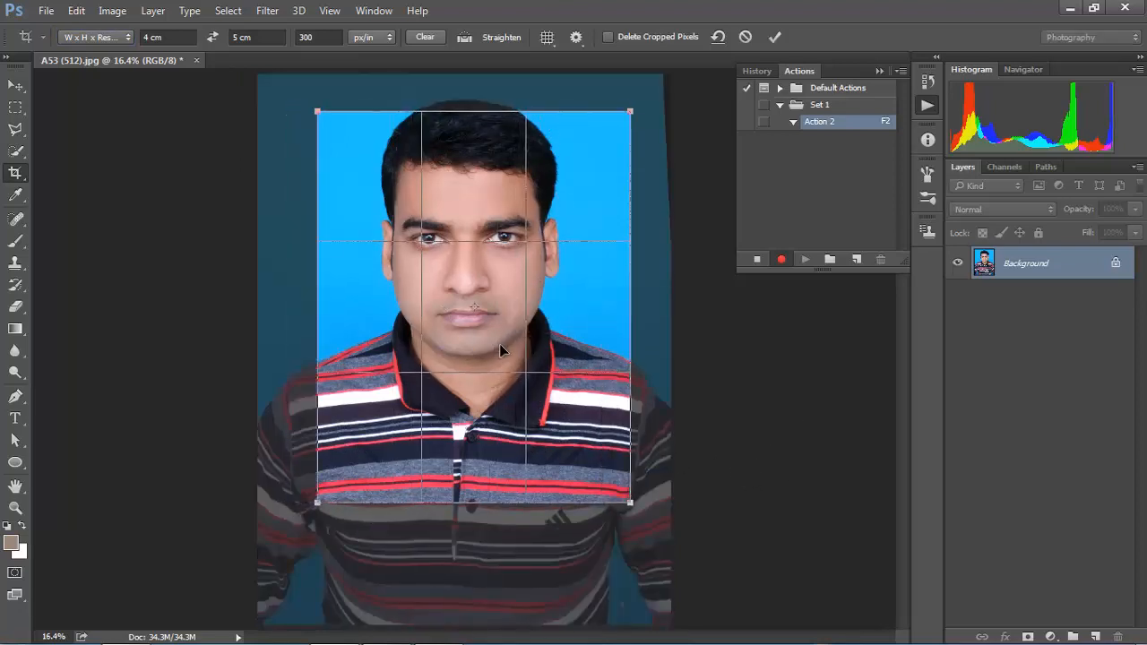
left_click_drag(627, 499, 646, 521)
key("Left")
key("Left")
key("Left")
key("Left")
key("Left")
key("Left")
key("Left")
key("Left")
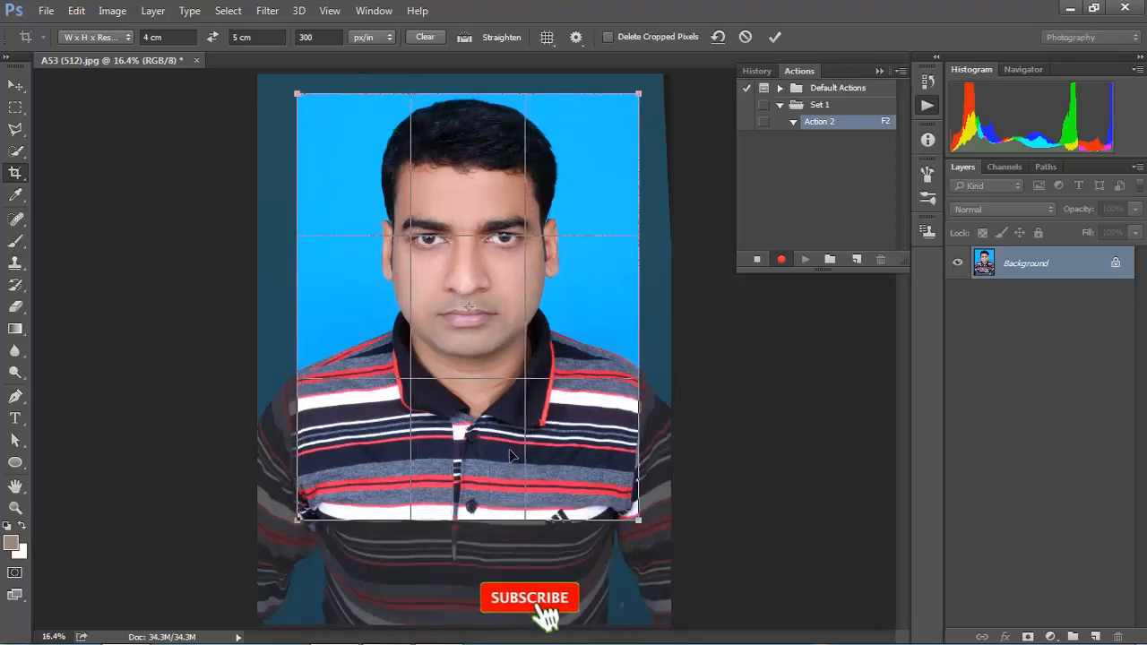
key("Up")
key("Up")
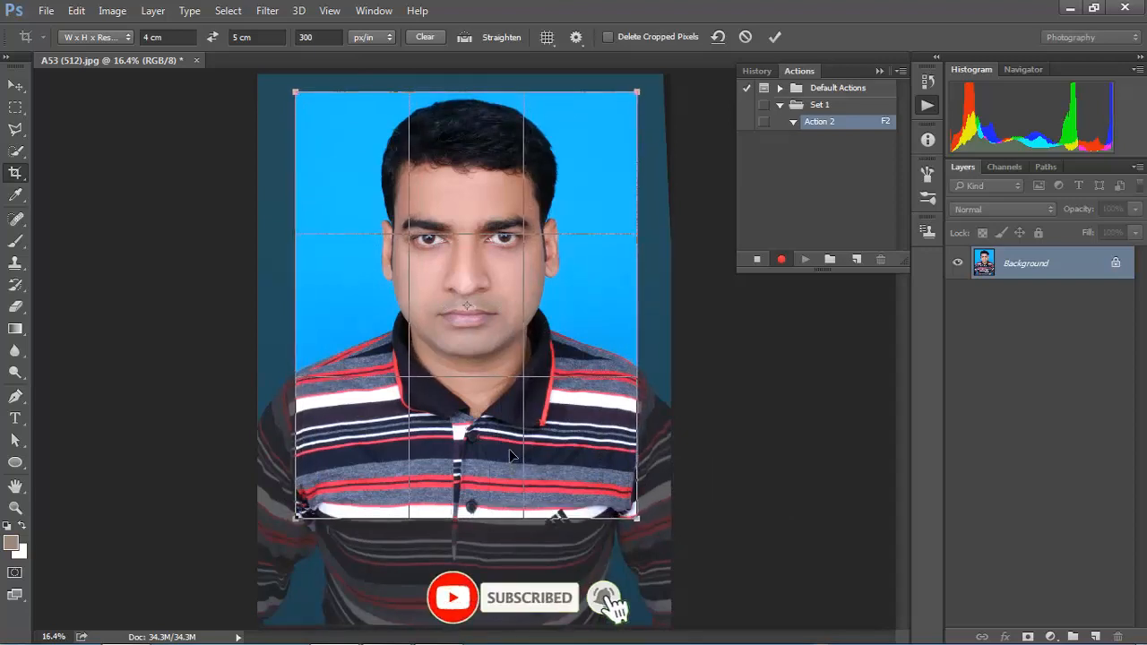
key("Right")
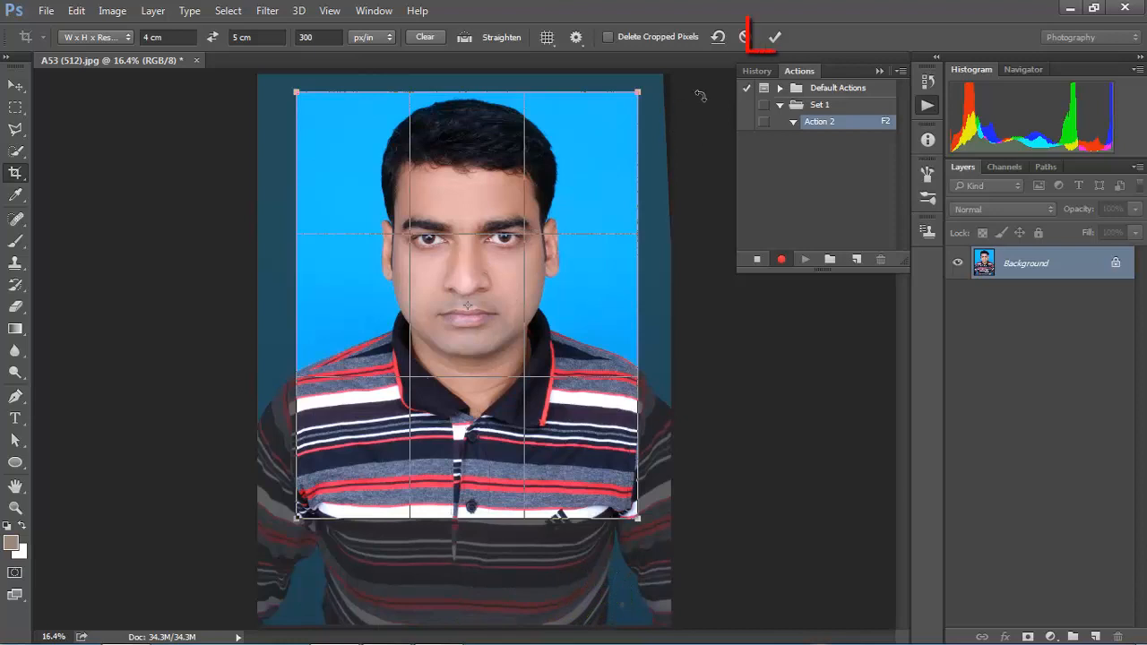
left_click(775, 37)
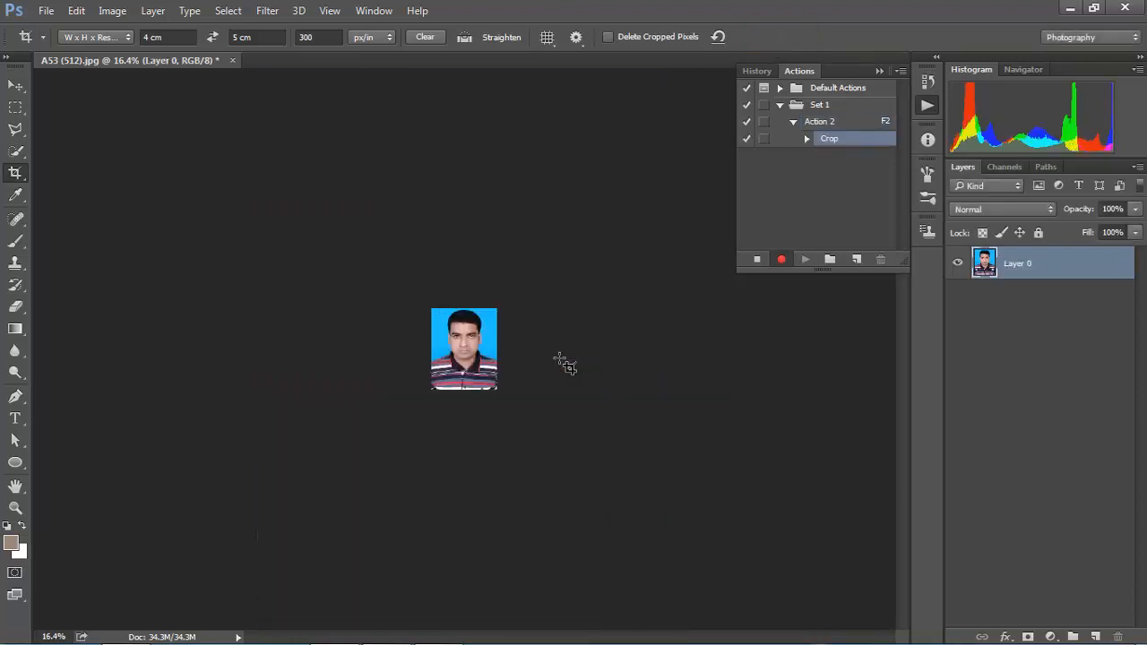
- Select the entire cropped photo and copy it
key("ctrl+0")
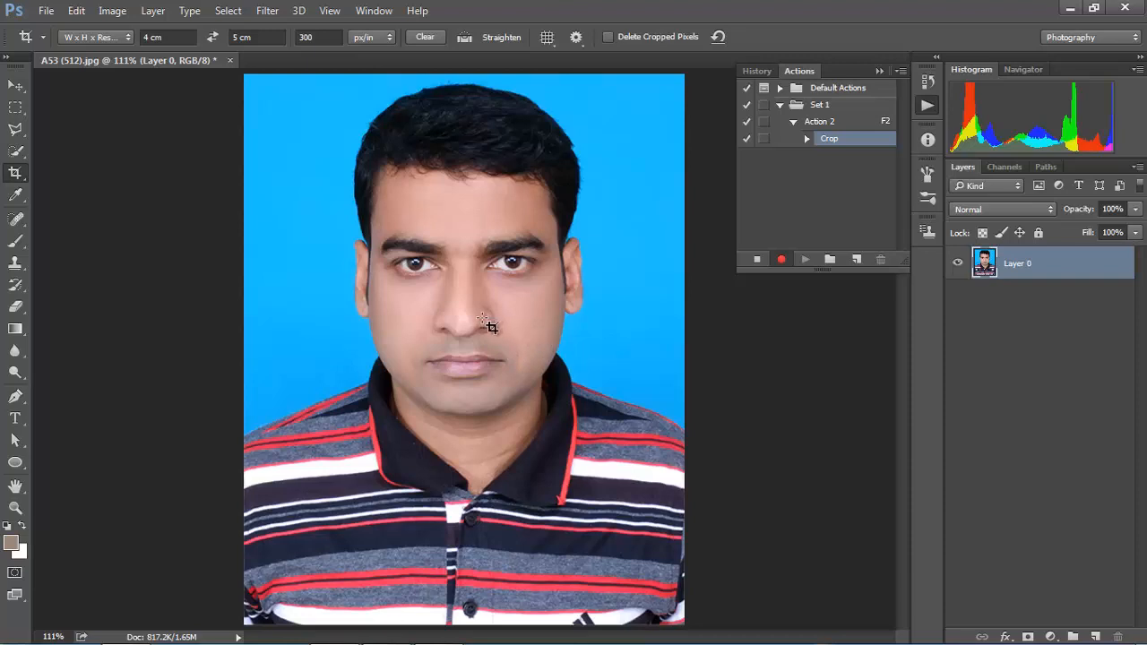
key("ctrl")
key("ctrl+a")
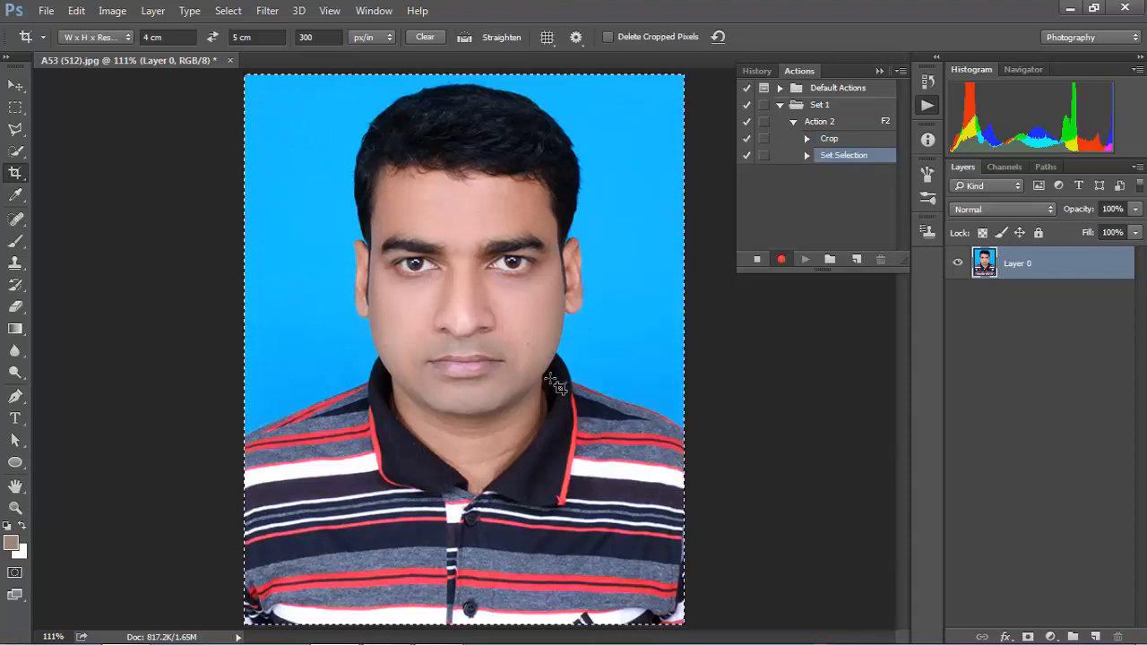
key("ctrl+c")
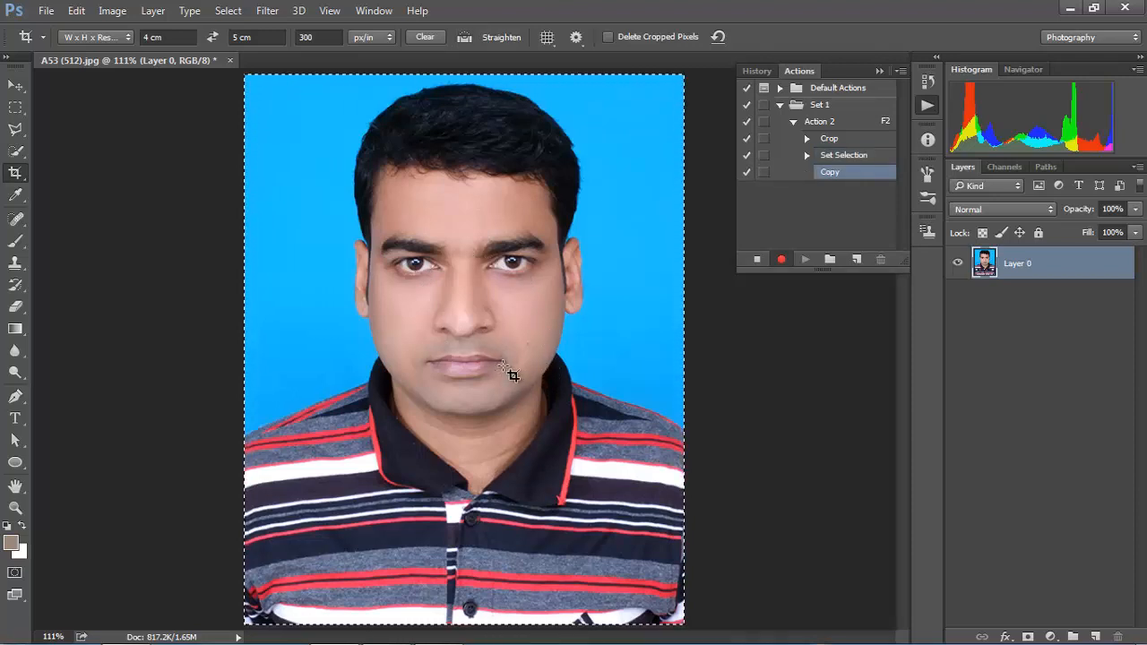
- Create a new white RGB document 4 inches wide and 6 inches high at 300 pixels/inch
key("ctrl+n")
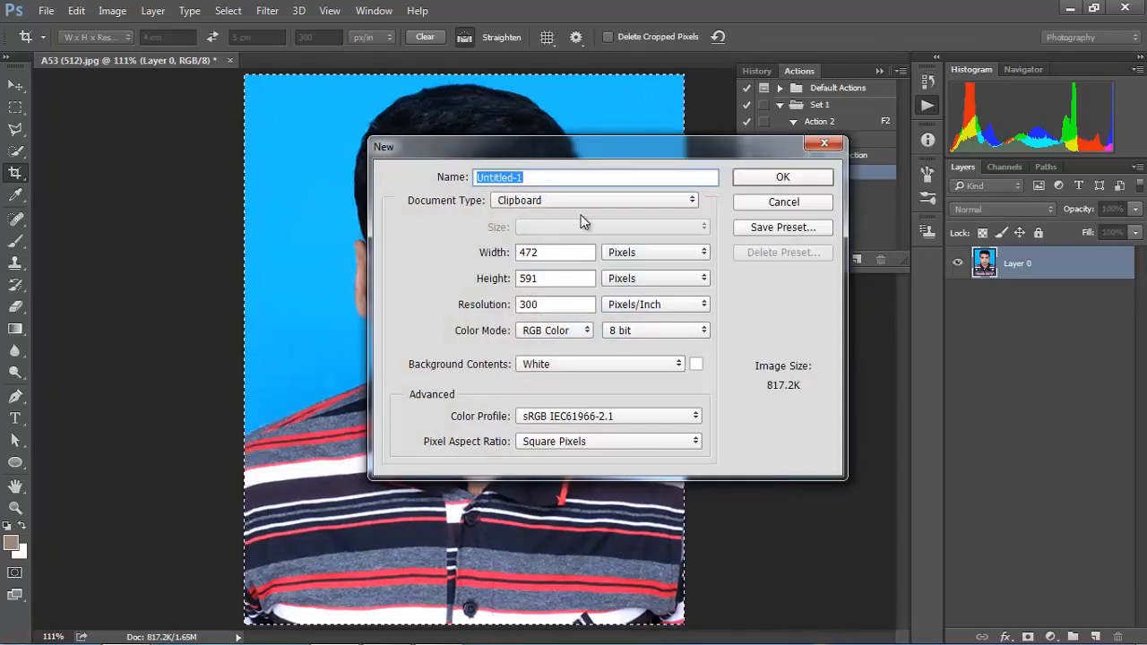
left_click(625, 255)
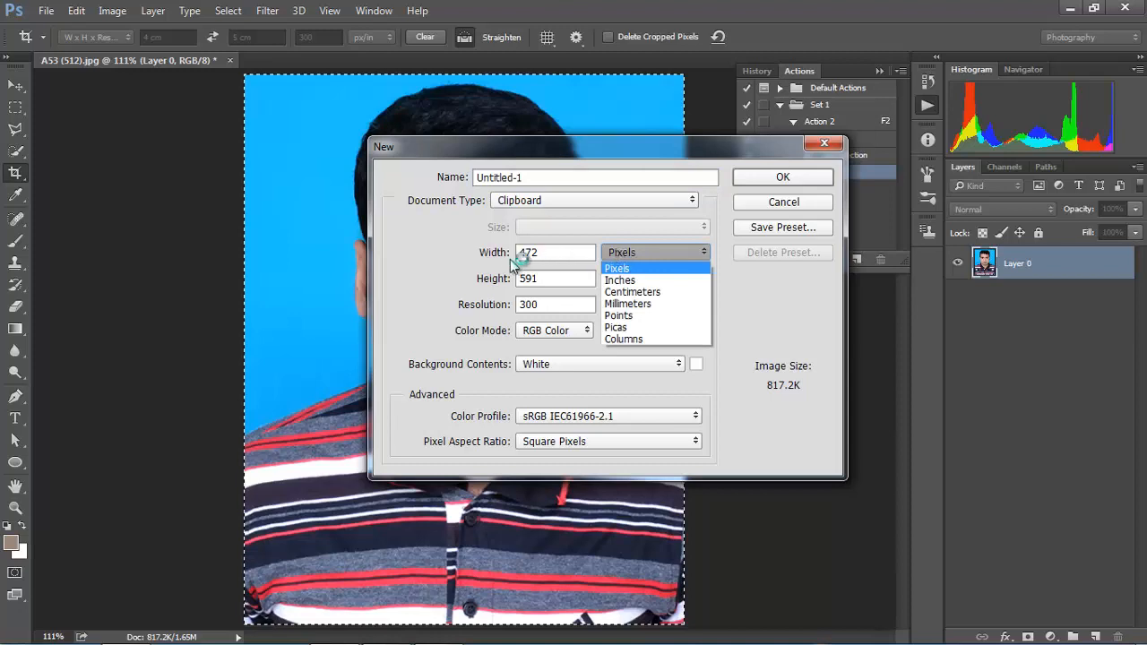
left_click(634, 280)
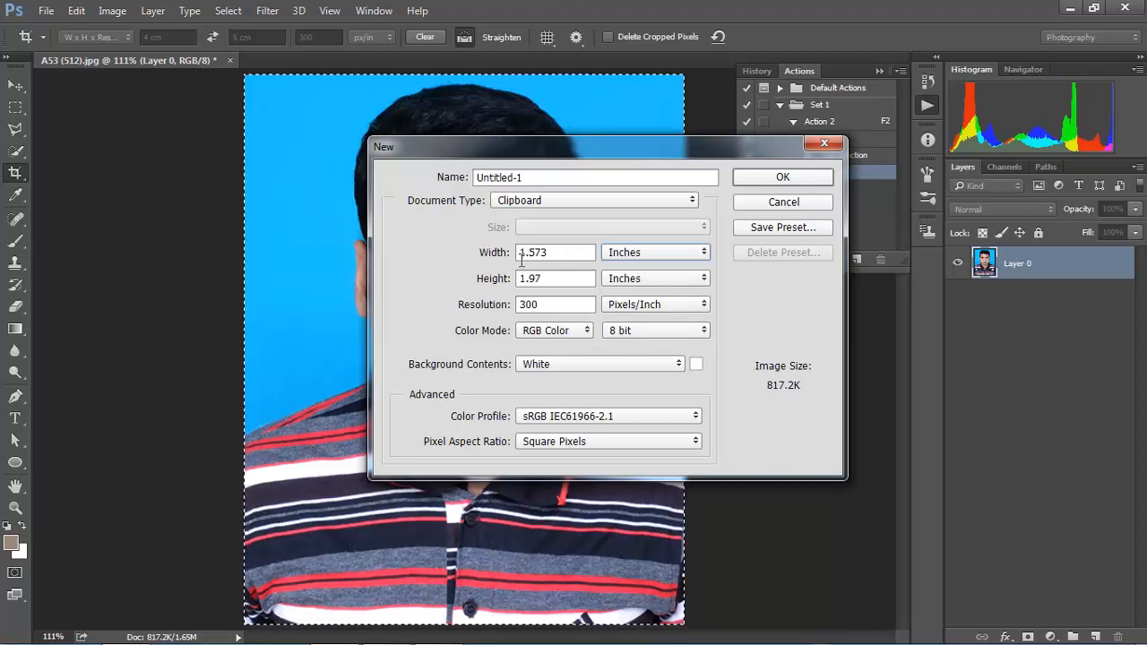
double_click(559, 253)
type("4")
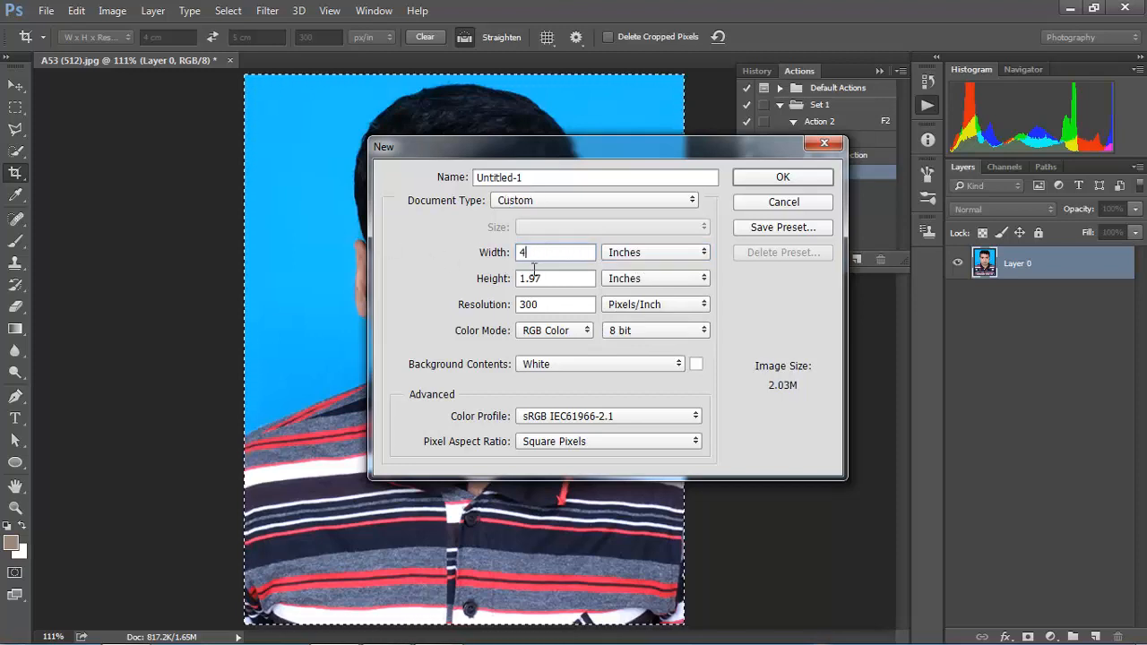
double_click(554, 279)
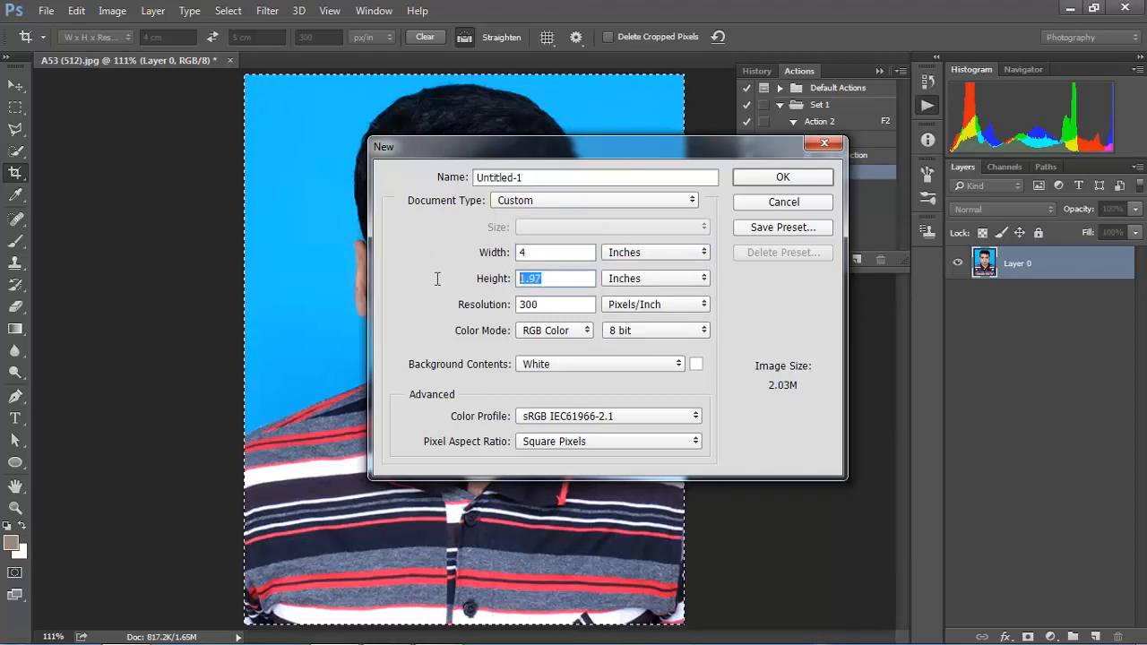
type("6")
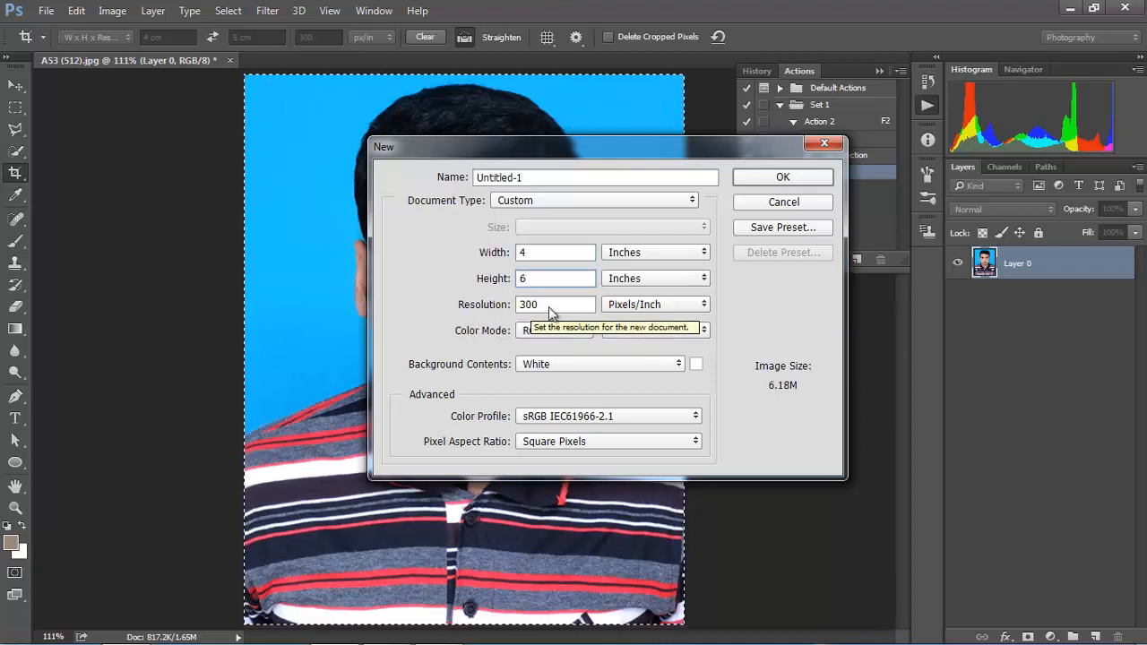
left_click(758, 178)
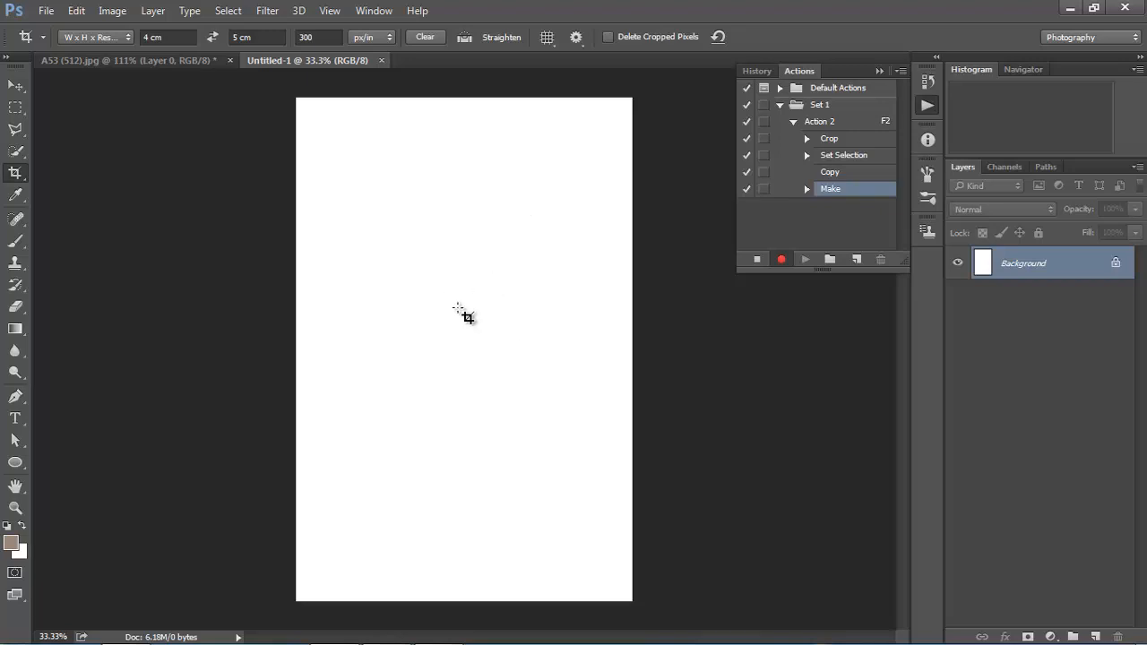
- Paste the copied photo into the new sheet and move it to the sheet's upper-left corner
key("ctrl")
key("ctrl+v")
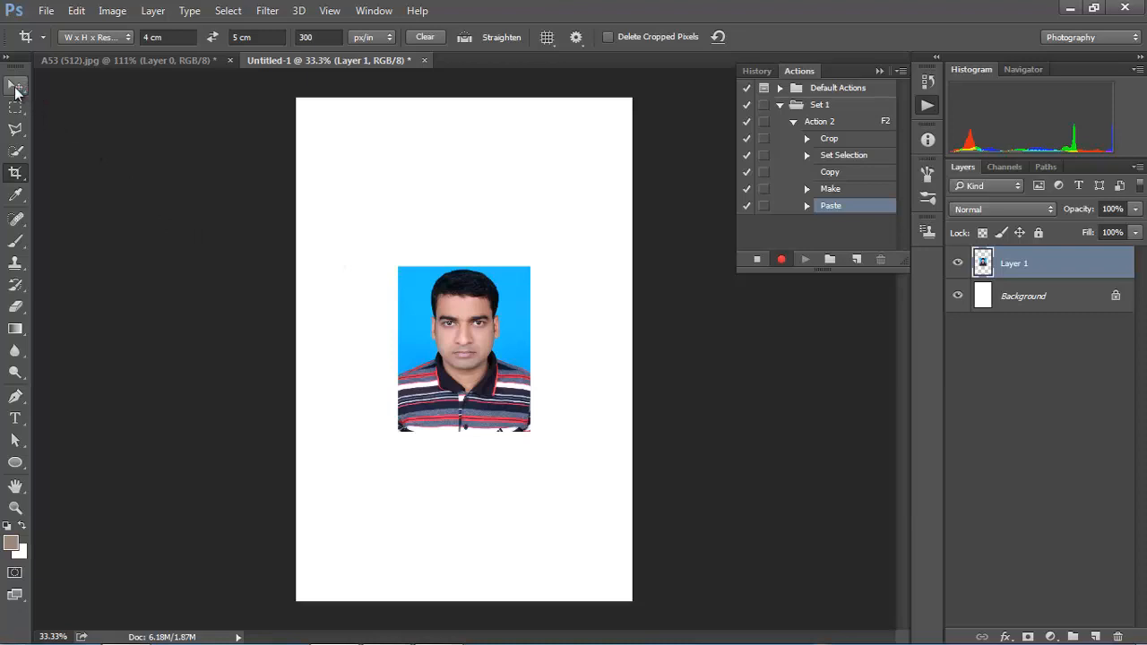
left_click(15, 88)
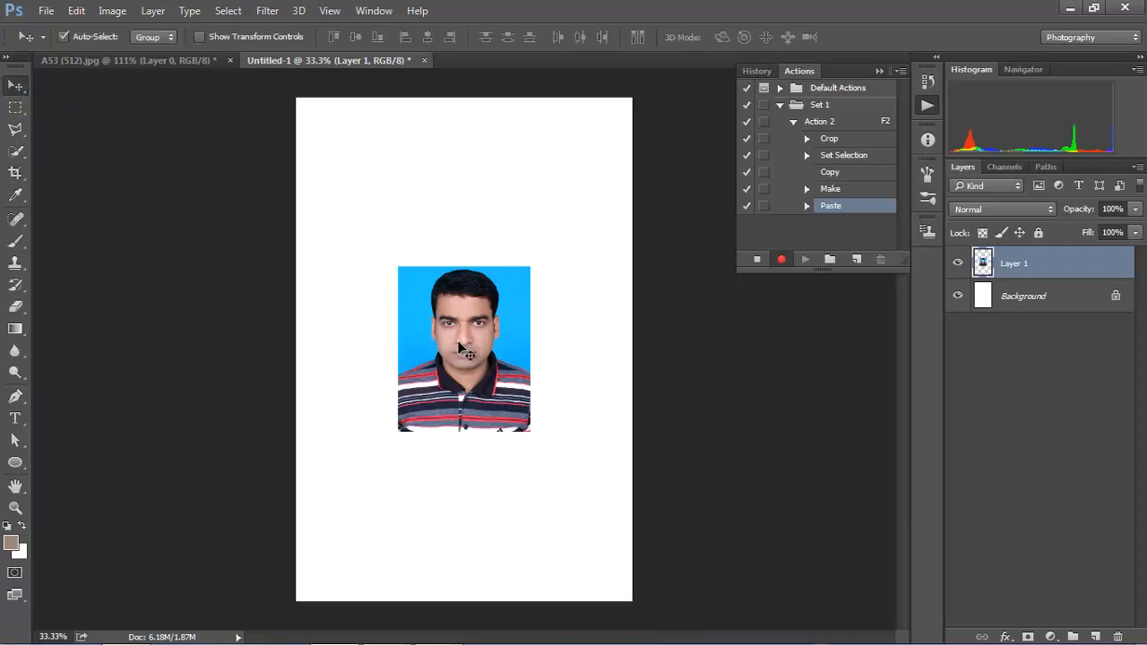
left_click_drag(459, 347, 366, 185)
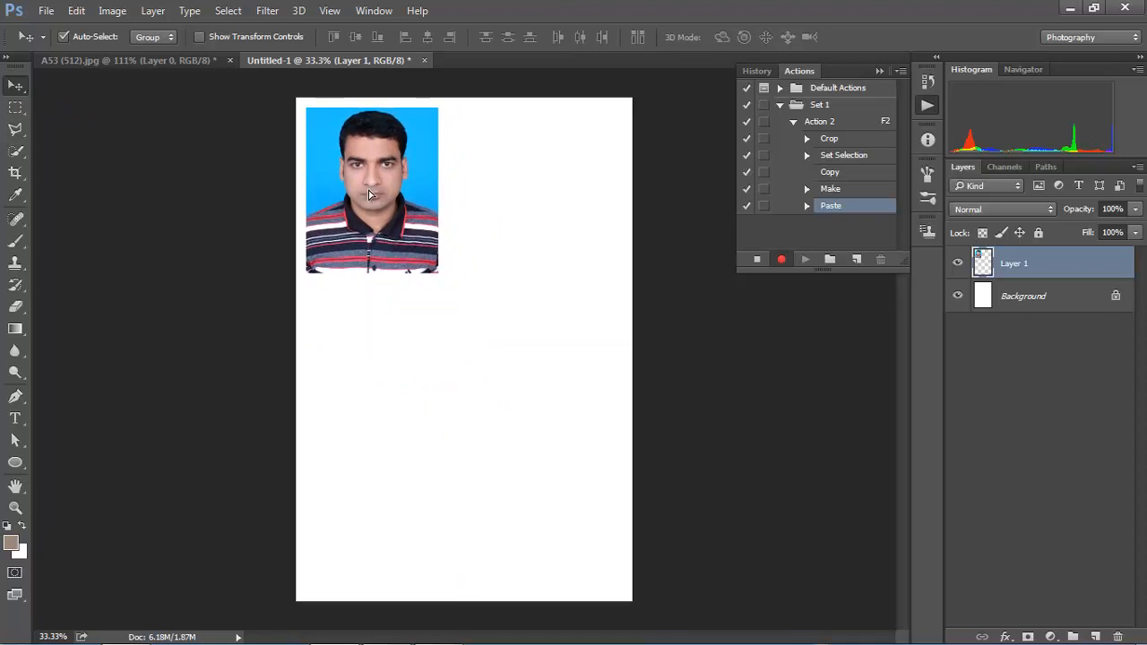
- Duplicate the photo directly below the first one and nudge the copy slightly left and down
left_click_drag(365, 184, 369, 360)
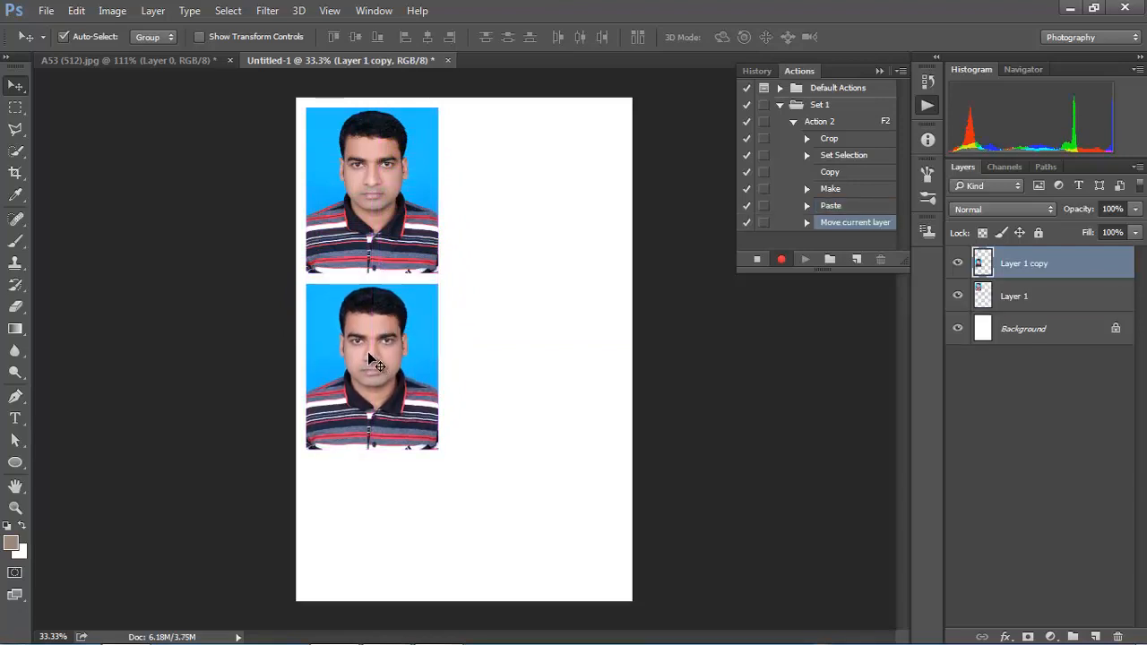
key("Left")
key("Left")
key("Down")
key("Down")
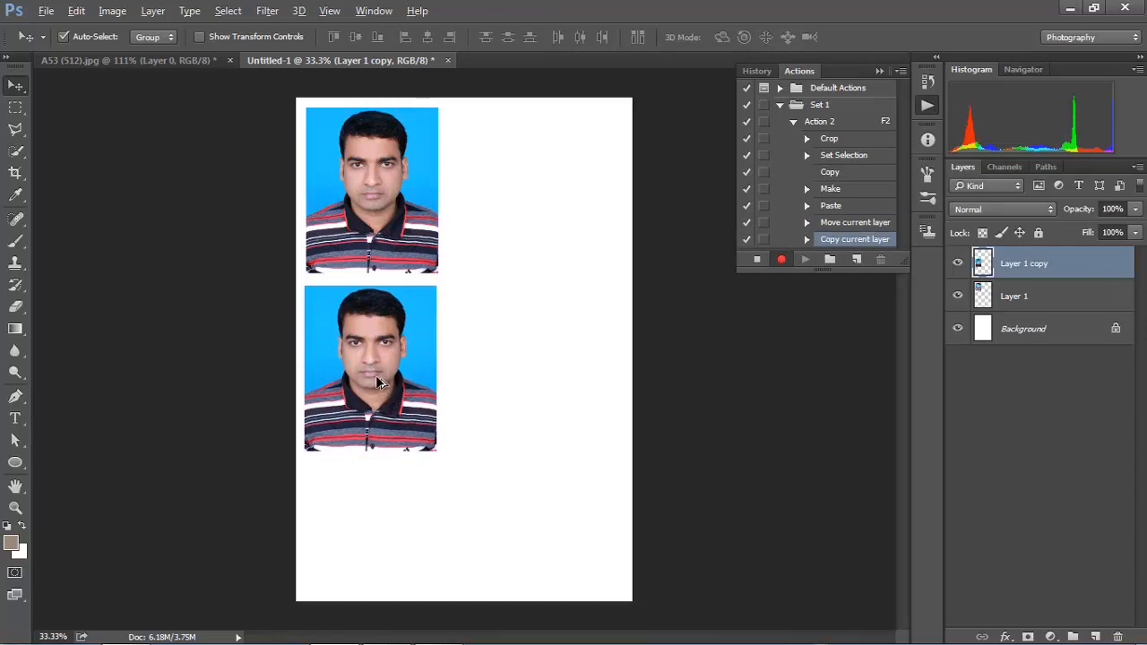
- Place one photo copy in the sheet's lower-right corner and another just above it
left_click_drag(378, 383, 554, 491)
left_click_drag(559, 504, 563, 328)
key("ctrl+j")
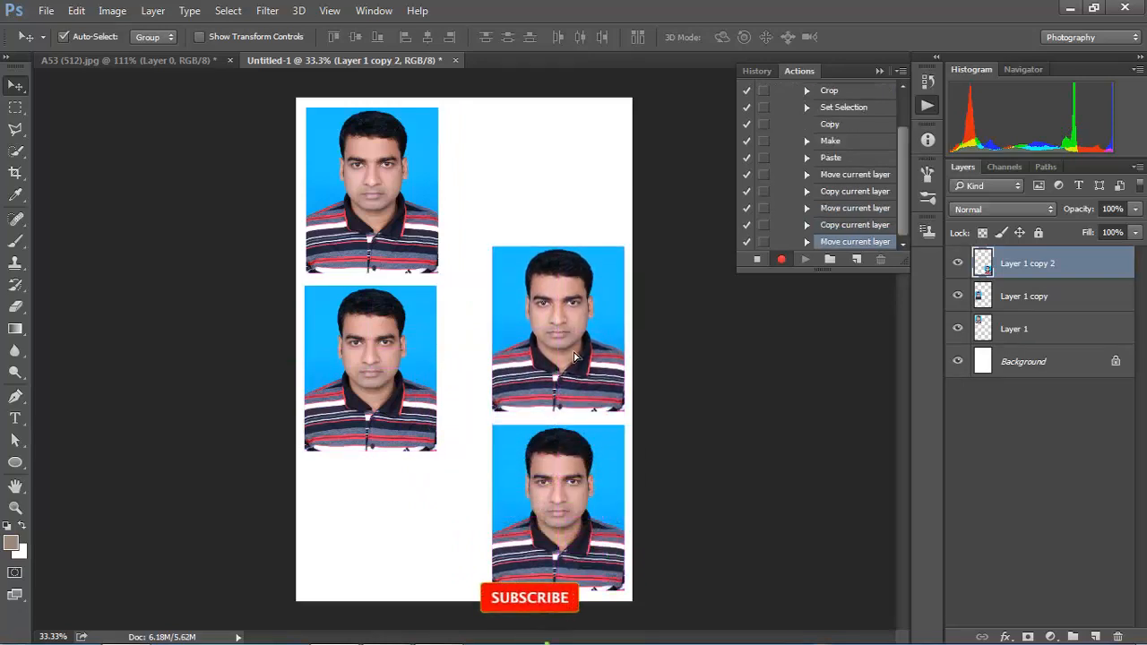
- Add another photo copy, rotate it 90 degrees, and place it in the sheet's upper-right corner
key("ctrl+j")
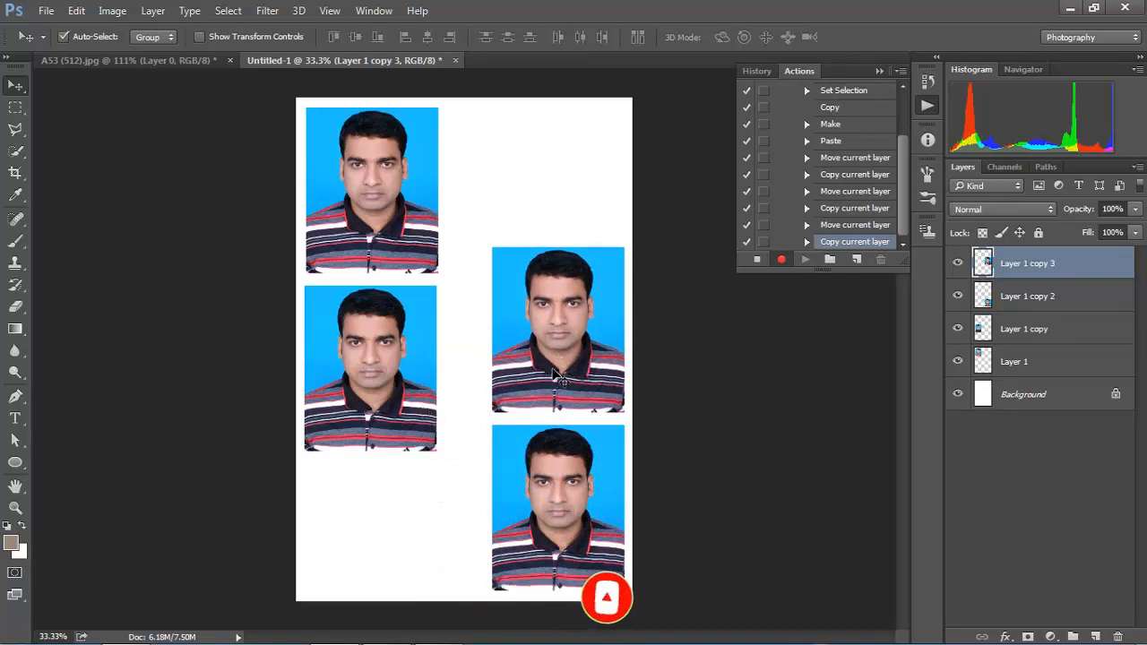
left_click_drag(553, 377, 563, 215)
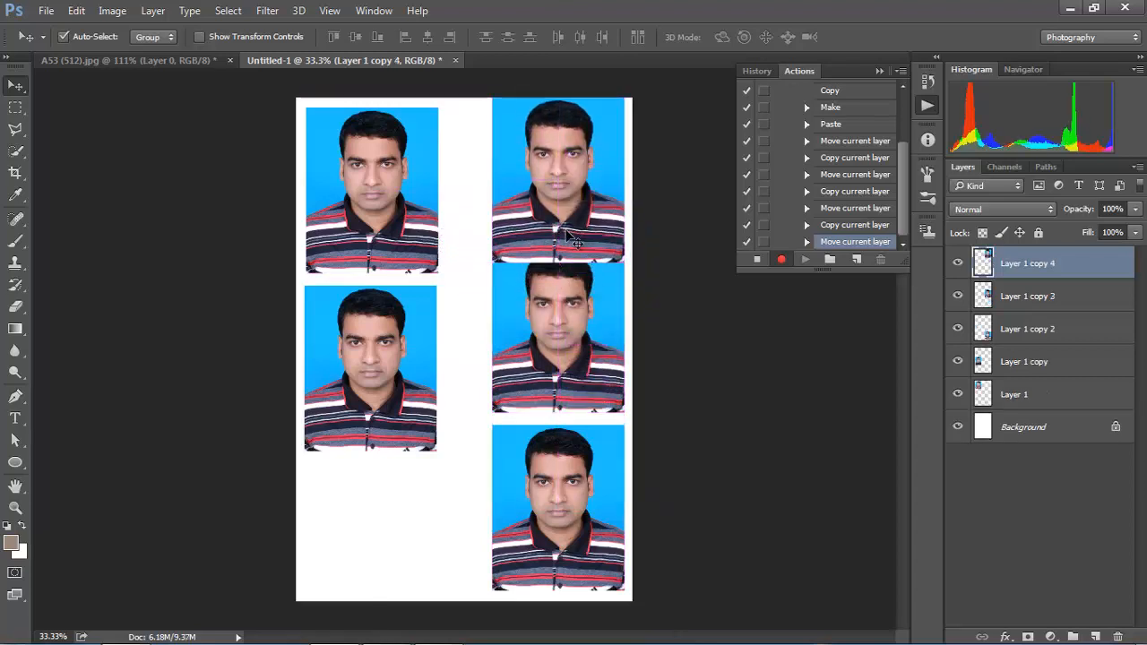
key("ctrl+t")
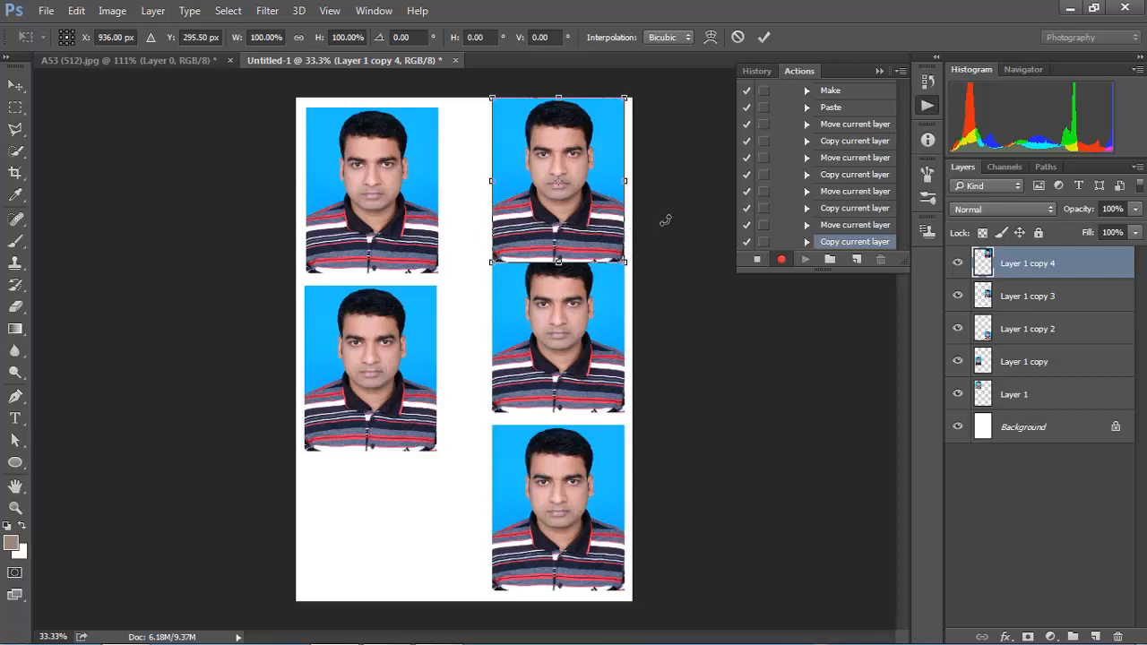
left_click_drag(665, 220, 507, 296)
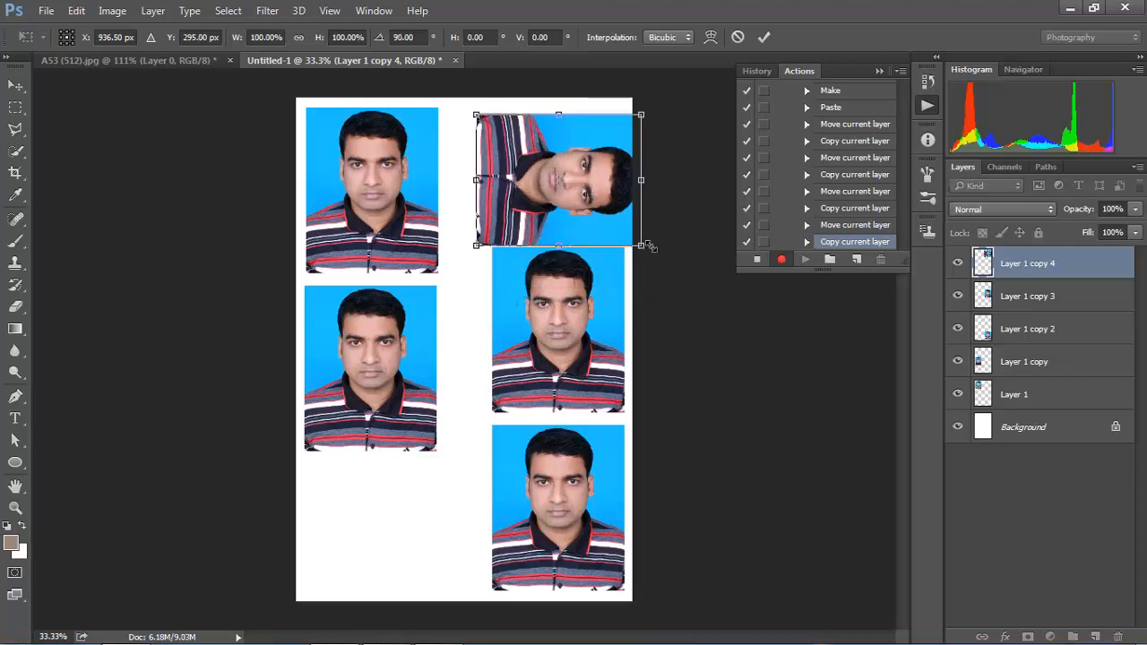
left_click(764, 38)
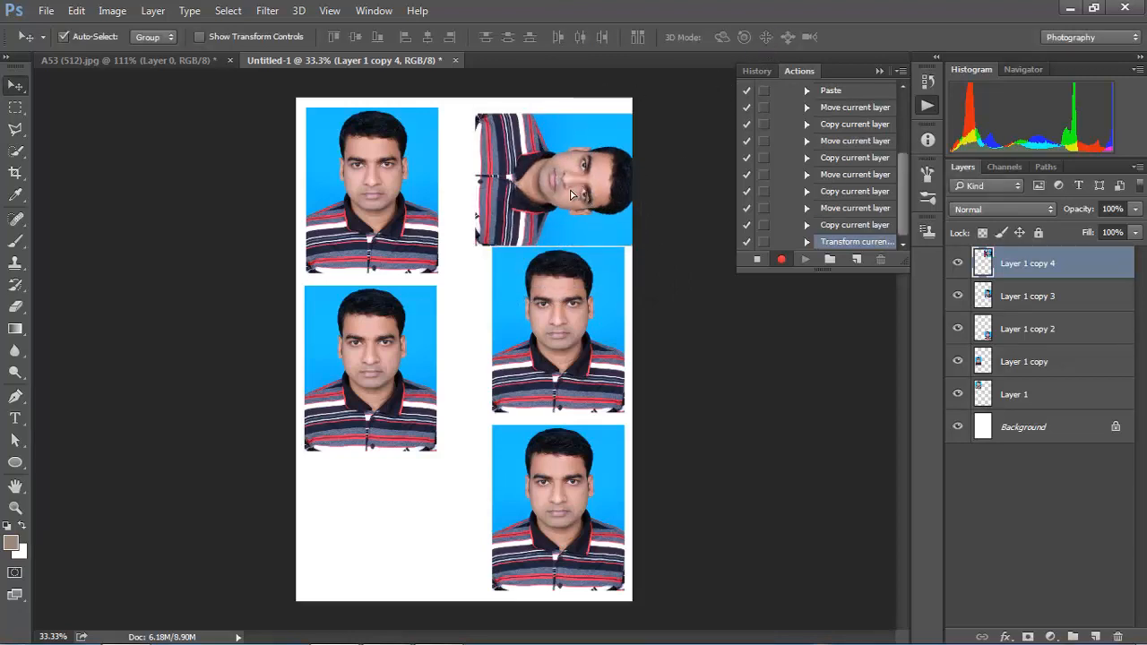
left_click_drag(571, 194, 555, 189)
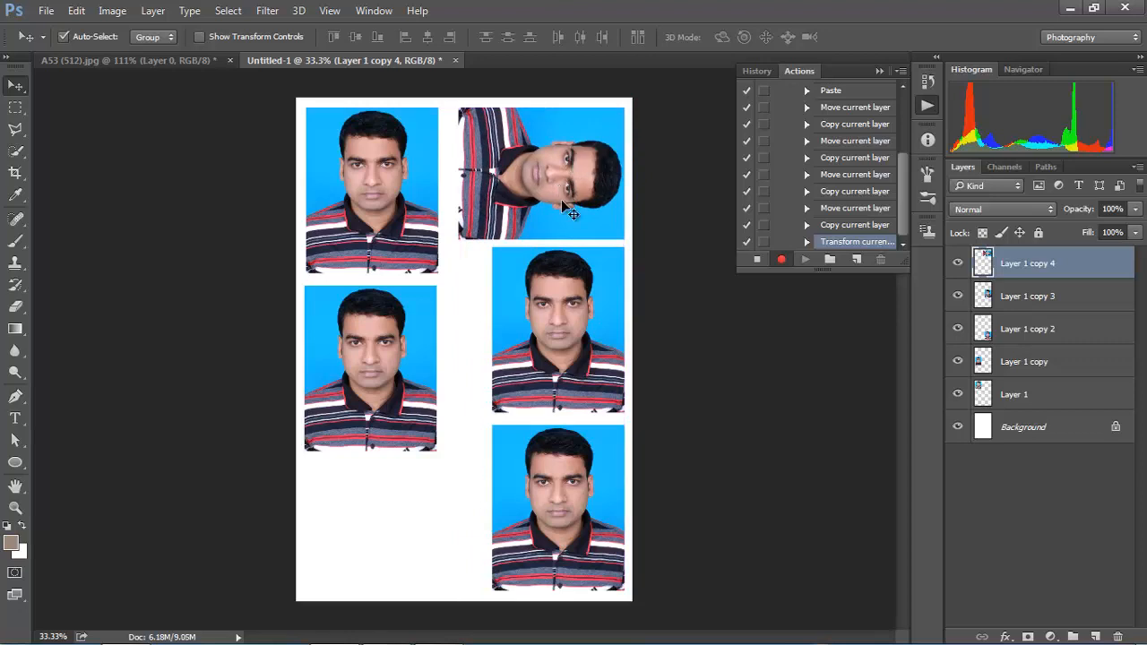
- Duplicate the rotated photo into the sheet's lower-left corner and nudge the right column's middle photo slightly down
left_click_drag(560, 213, 408, 545)
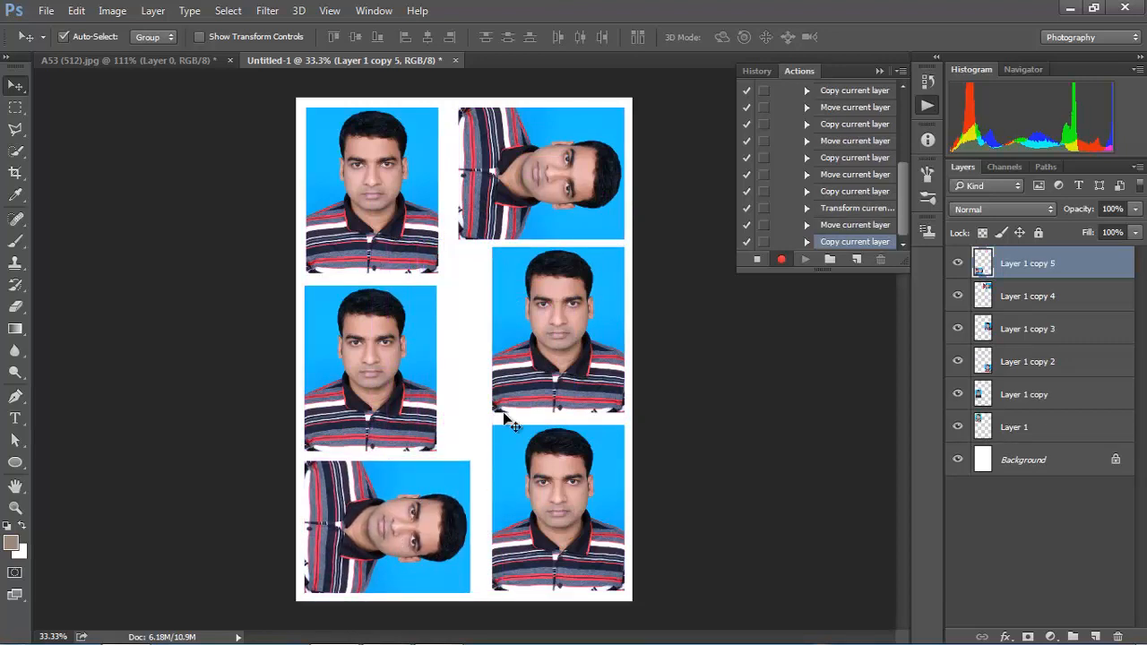
left_click(545, 376)
left_click(387, 527)
- Enable the dialog pause for Action 2's Crop step and stop recording the action
left_click_drag(902, 201, 899, 84)
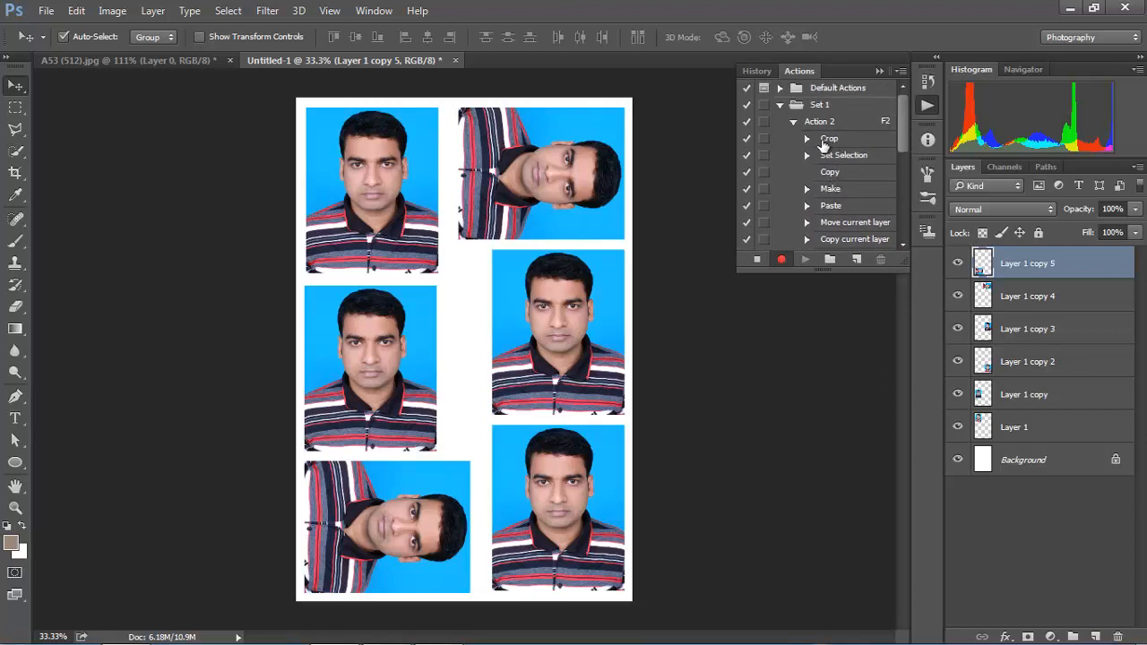
left_click(764, 141)
left_click(760, 261)
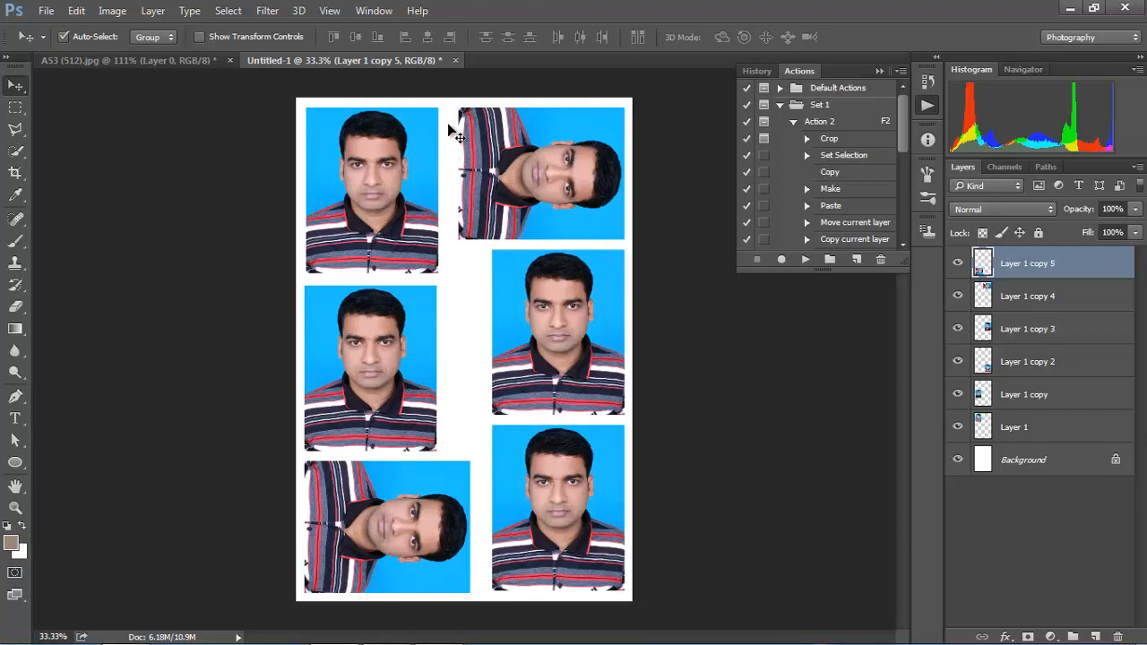
- Close the Untitled-1 sheet without saving and revert A53 (512).jpg to its uncropped state
left_click(455, 61)
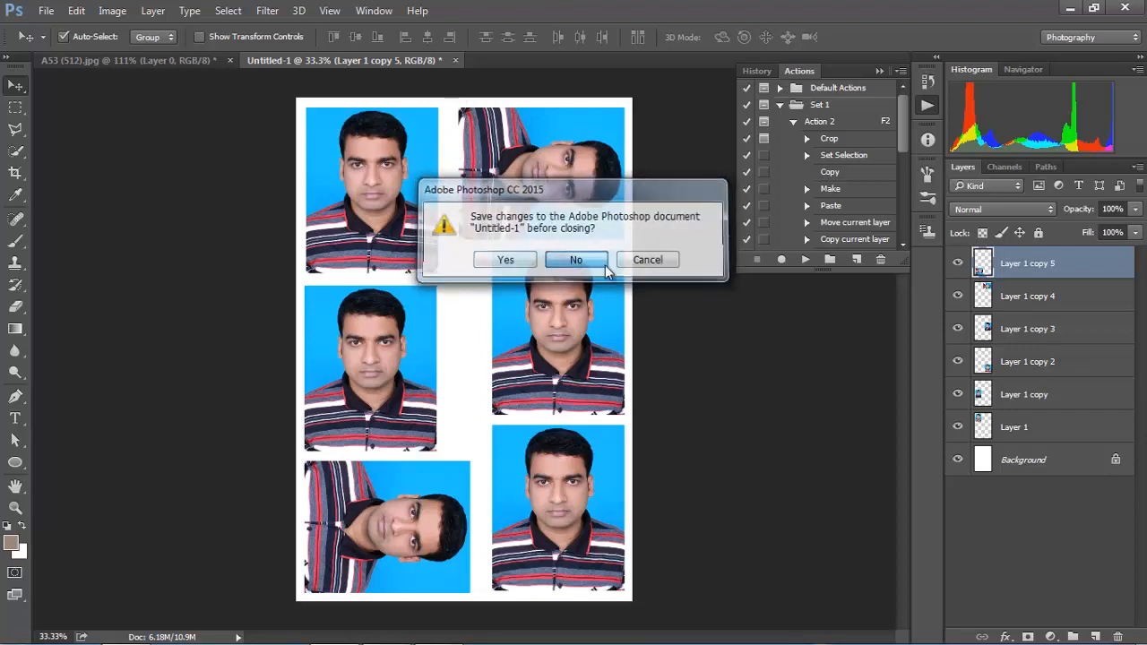
left_click(576, 258)
key("ctrl+minus")
key("ctrl+minus")
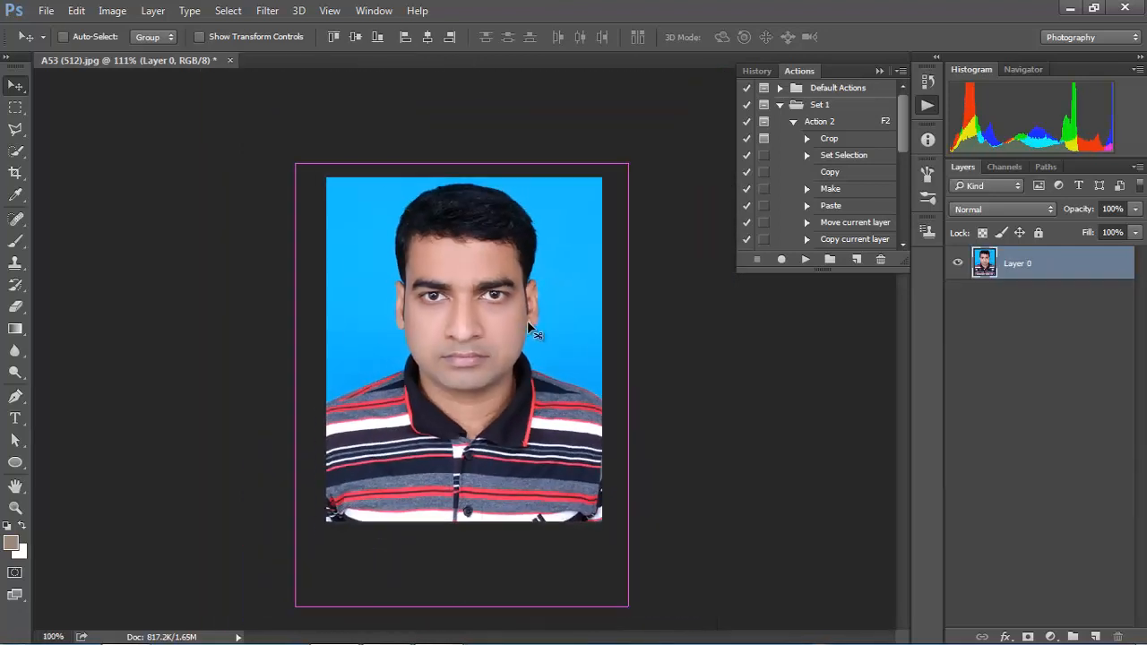
key("ctrl+alt+z")
key("ctrl+alt+z")
key("ctrl+0")
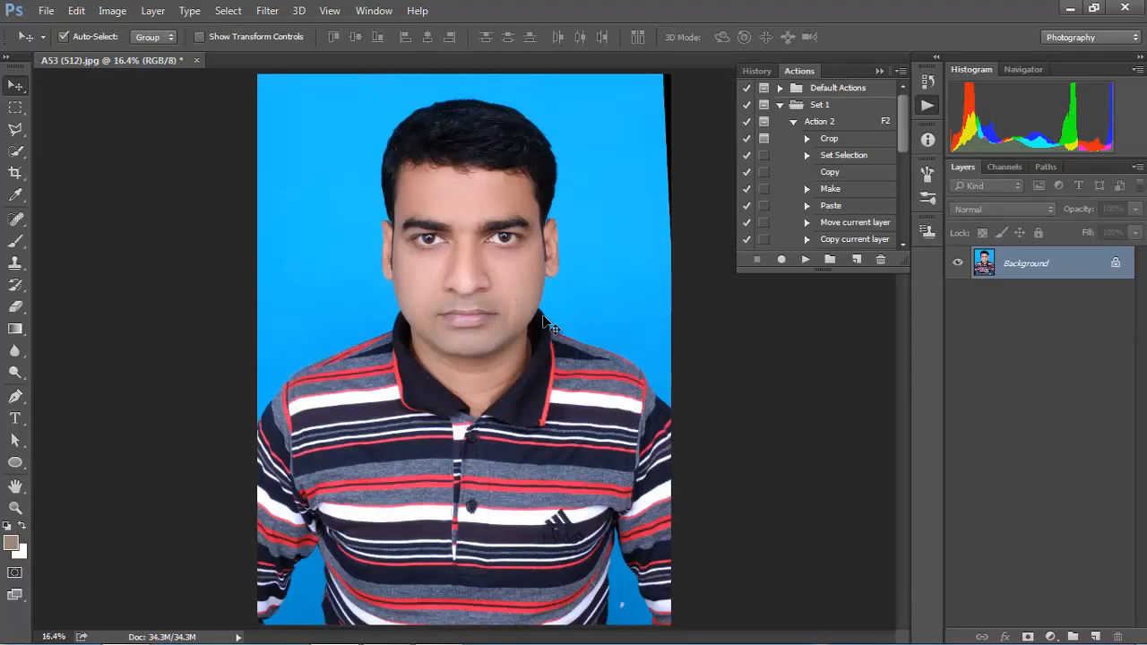
- Run Action 2 on the photo, shrink the crop frame slightly from its lower-right corner, and apply the crop
key("F2")
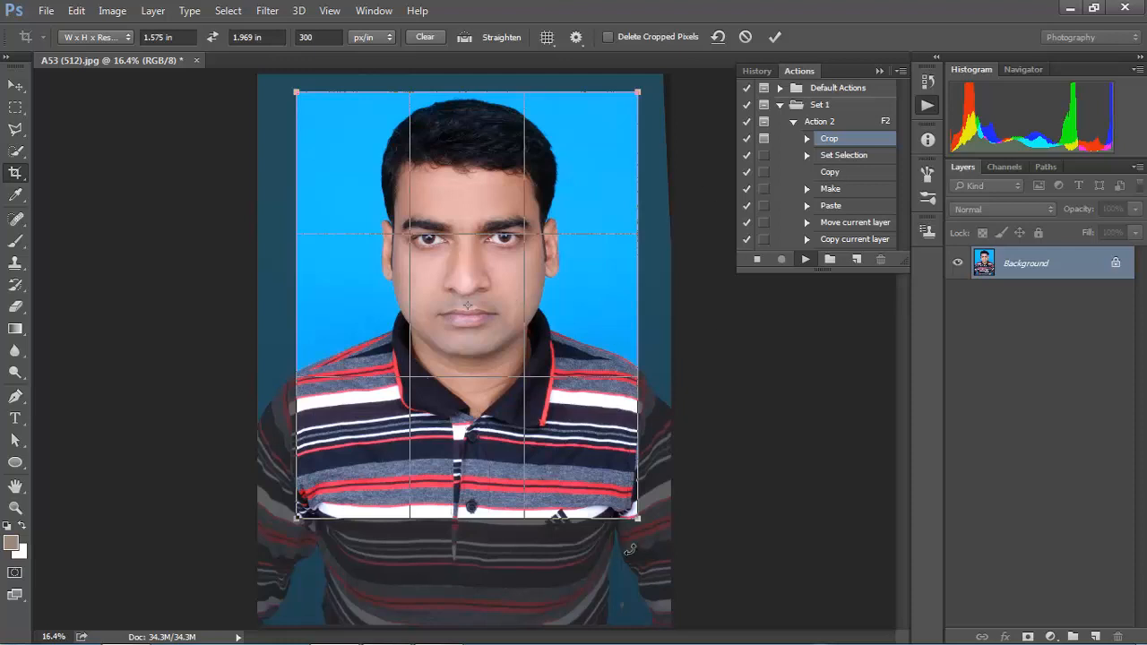
mouse_move(640, 523)
left_mouse_down()
mouse_move(633, 506)
mouse_move(635, 515)
left_mouse_up()
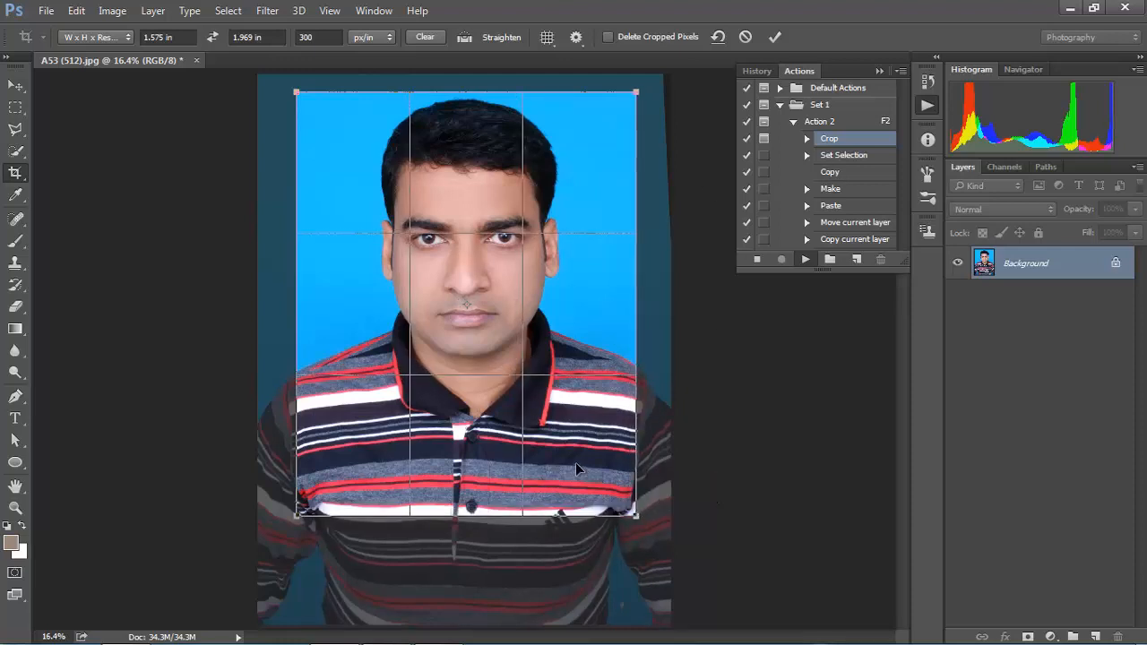
left_click(775, 38)
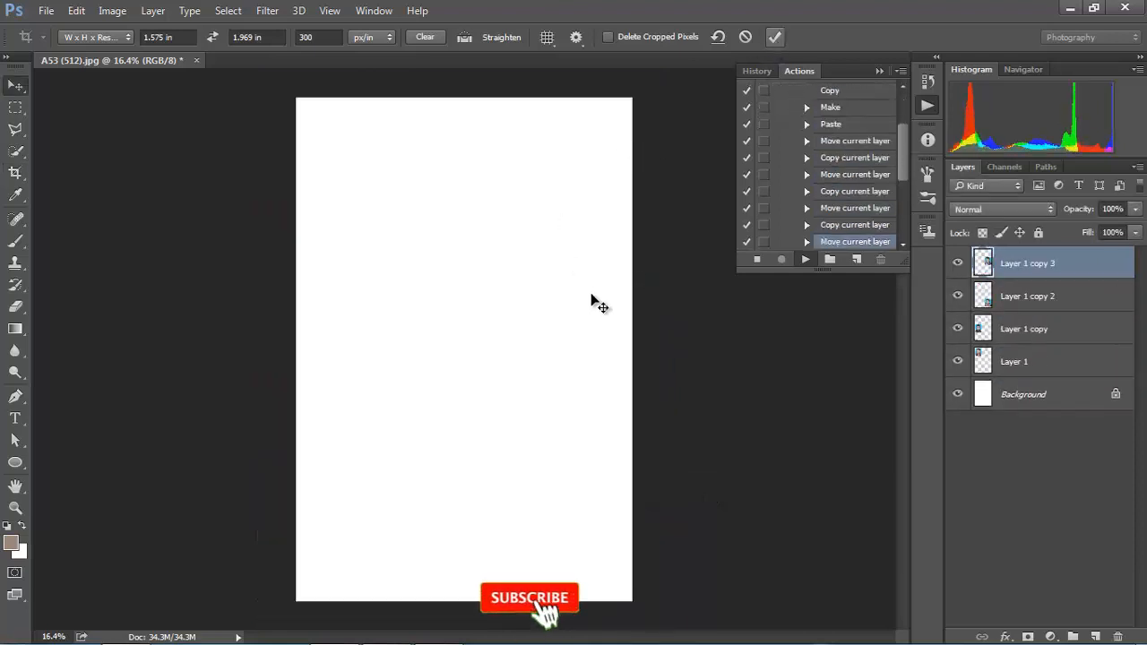